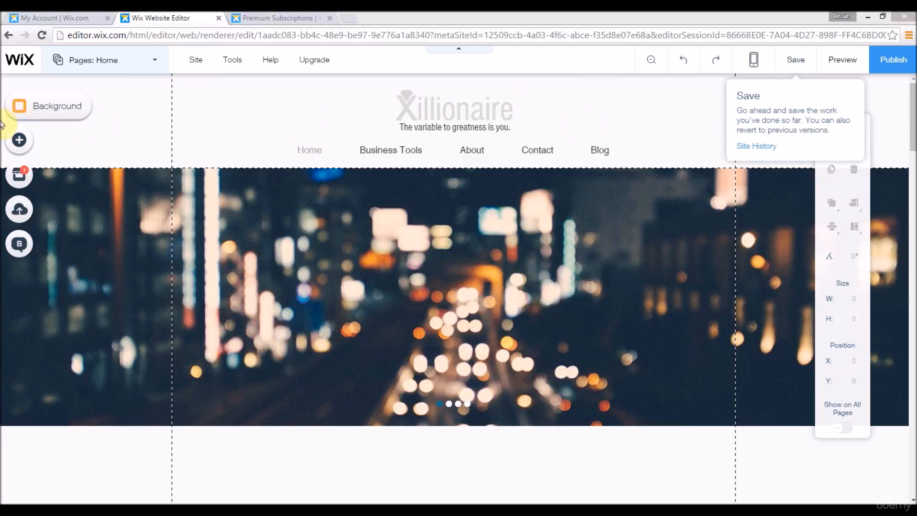
# Look at the Blog Manager options and close them.
pyautogui.click(18, 248)
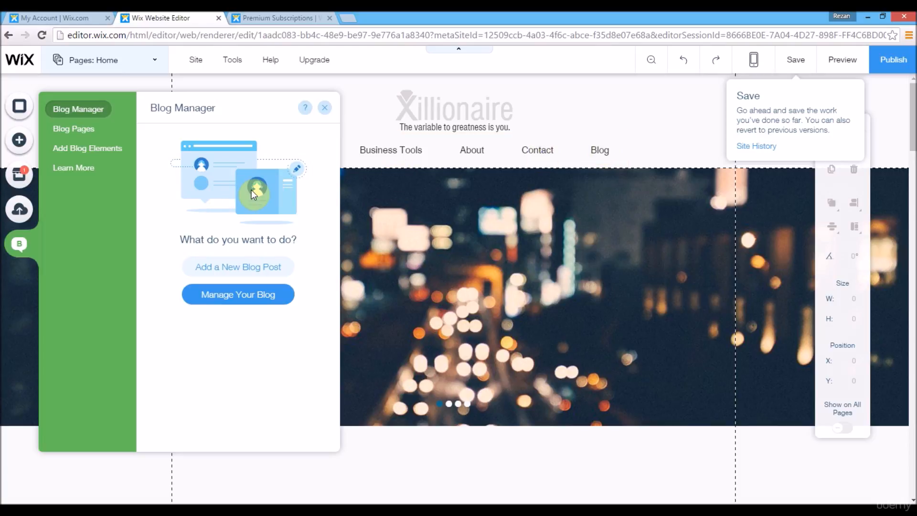
pyautogui.click(327, 113)
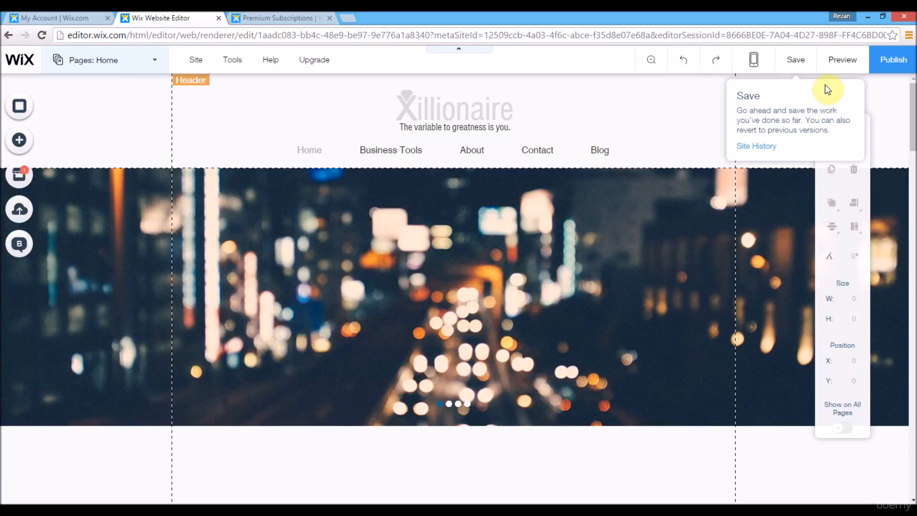
# Preview the site's Blog page, look over its posts and return to editing that page.
pyautogui.click(602, 151)
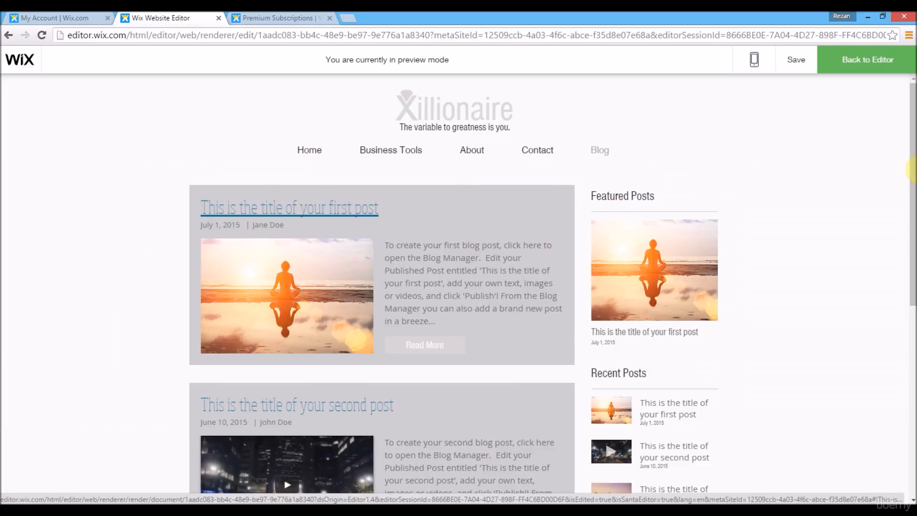
pyautogui.scroll(-1, 771, 282)
pyautogui.moveTo(910, 181)
pyautogui.mouseDown()
pyautogui.moveTo(912, 368)
pyautogui.moveTo(909, 168)
pyautogui.mouseUp()
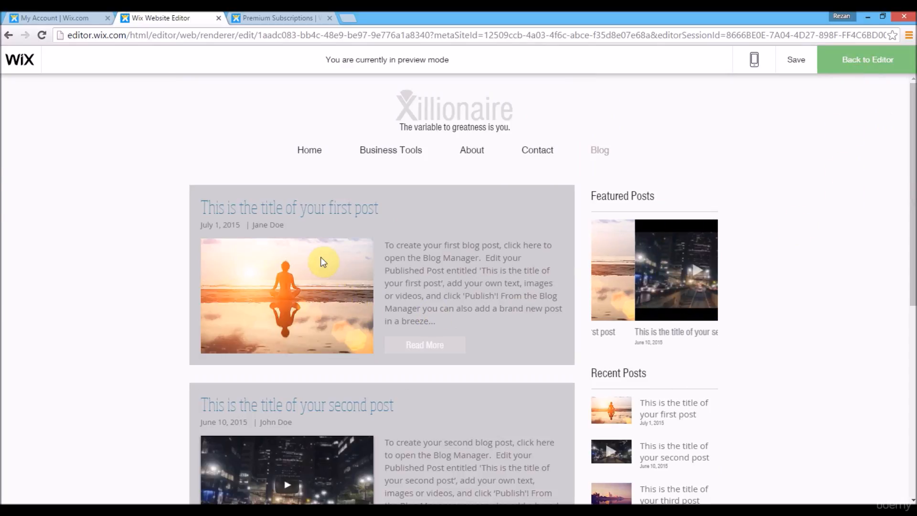
pyautogui.press('Escape')
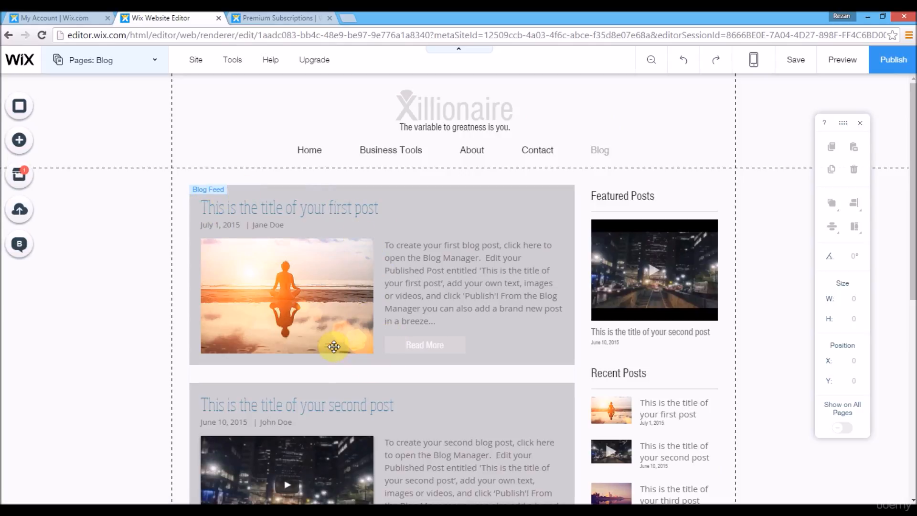
# Open the blog feed's design settings and examine the list of customizable elements from Title to Pagination Links.
pyautogui.click(334, 346)
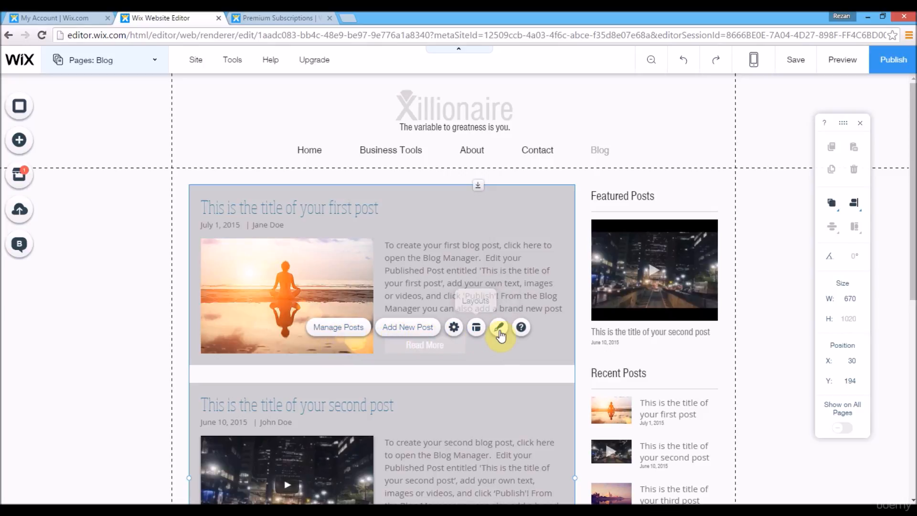
pyautogui.click(499, 330)
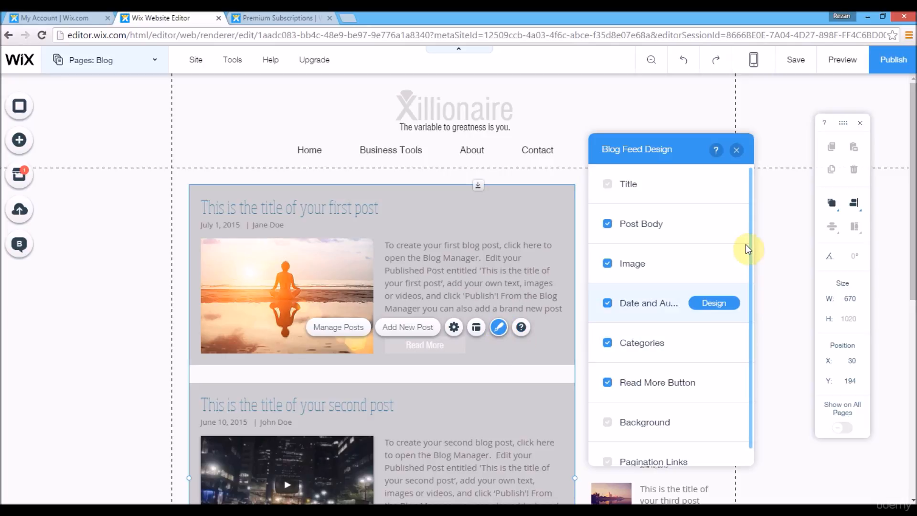
pyautogui.scroll(-1, 748, 267)
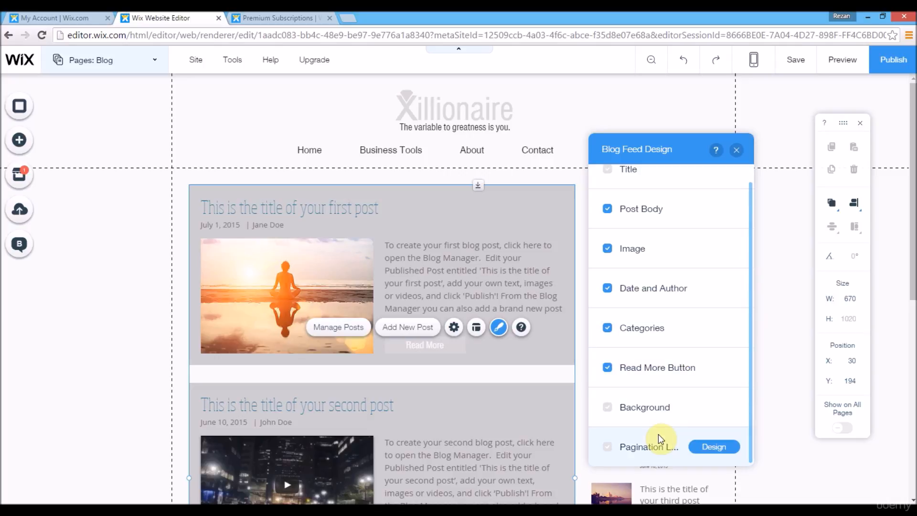
pyautogui.moveTo(647, 326)
pyautogui.moveTo(653, 217)
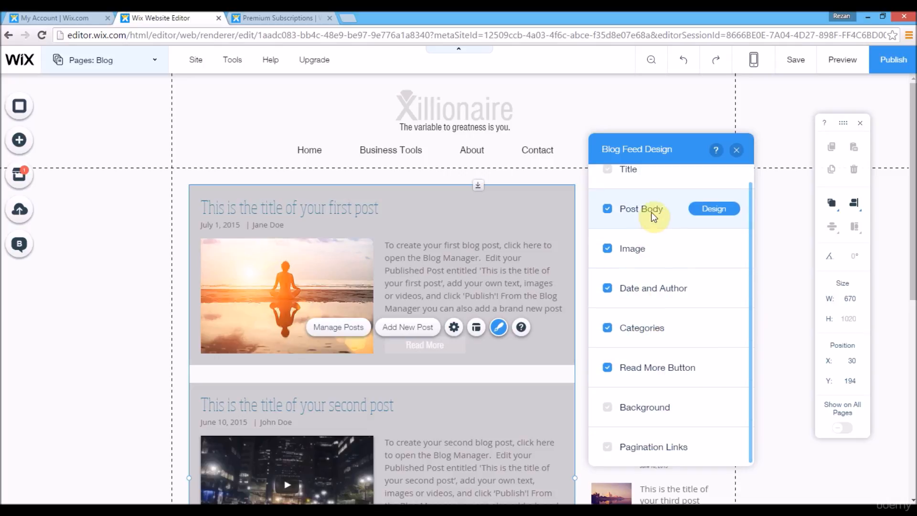
pyautogui.moveTo(672, 371)
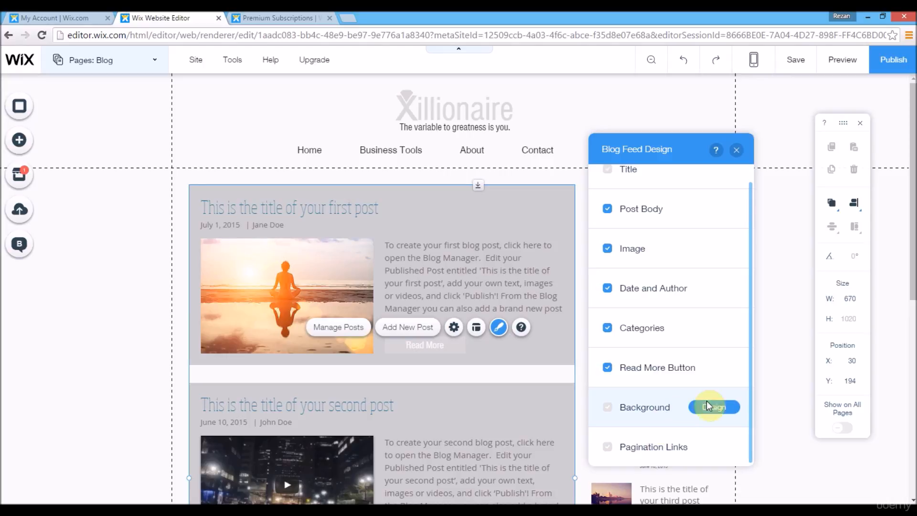
pyautogui.scroll(1, 752, 393)
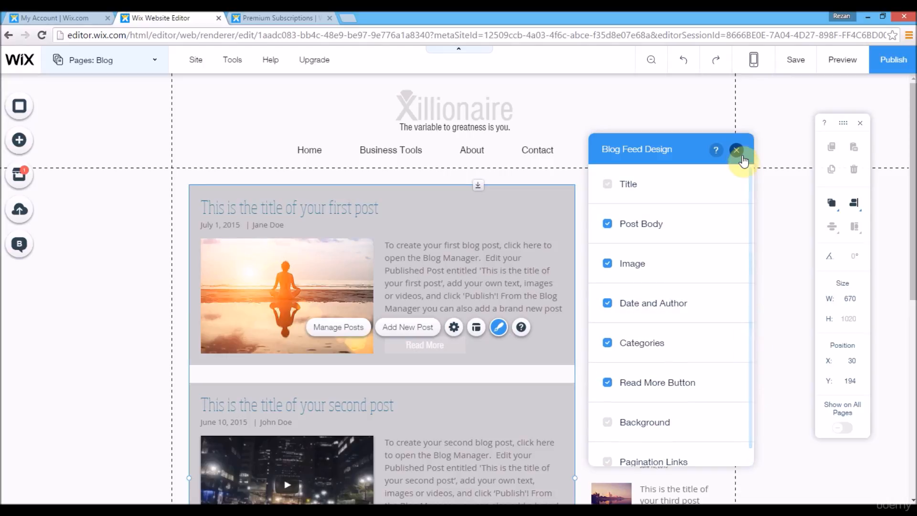
pyautogui.moveTo(652, 260)
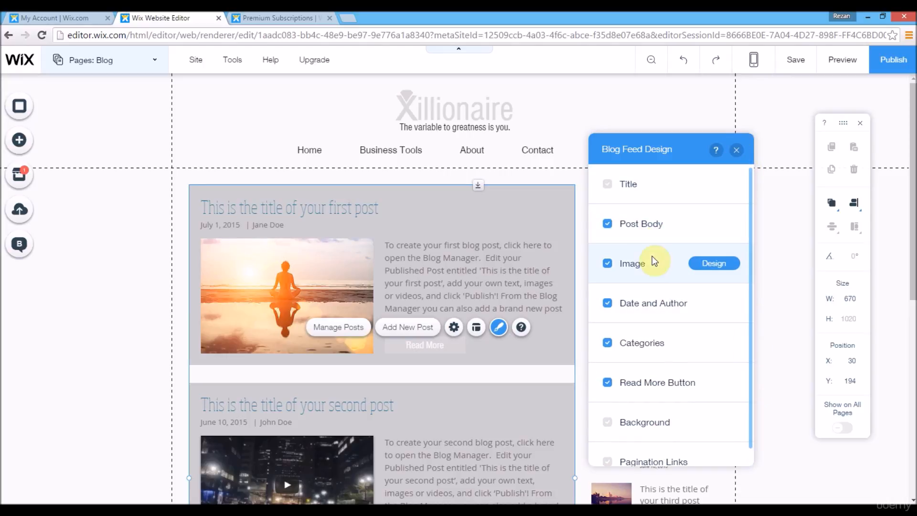
# Try the black-bordered and strongly rounded frames on the blog feed images and settle on the slightly rounded frame.
pyautogui.click(706, 271)
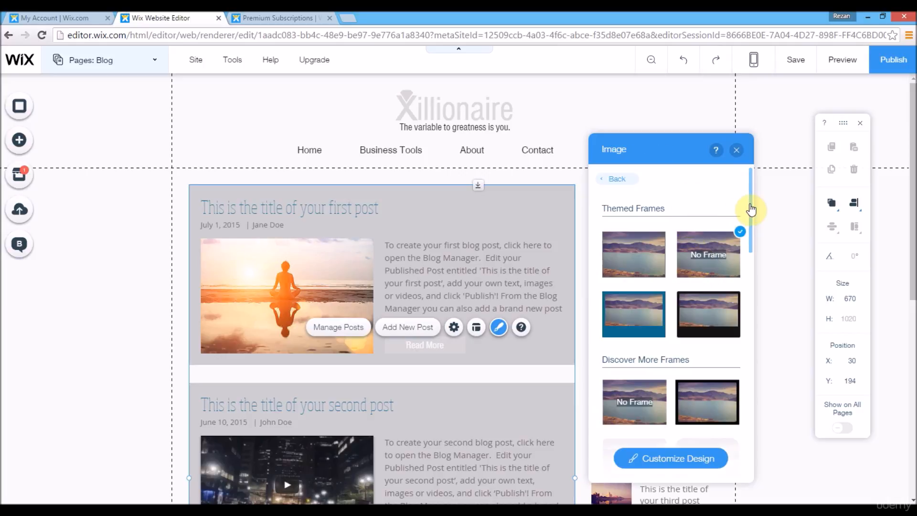
pyautogui.moveTo(752, 204); pyautogui.dragTo(752, 227)
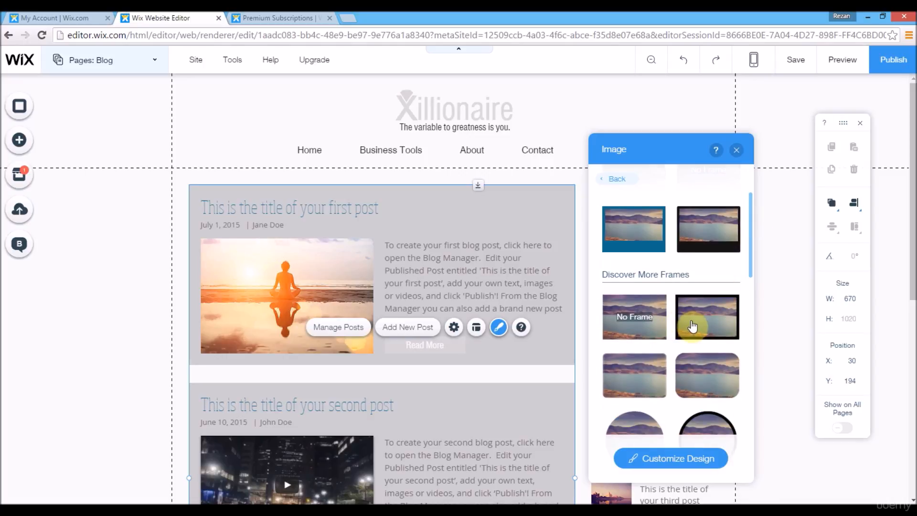
pyautogui.click(692, 326)
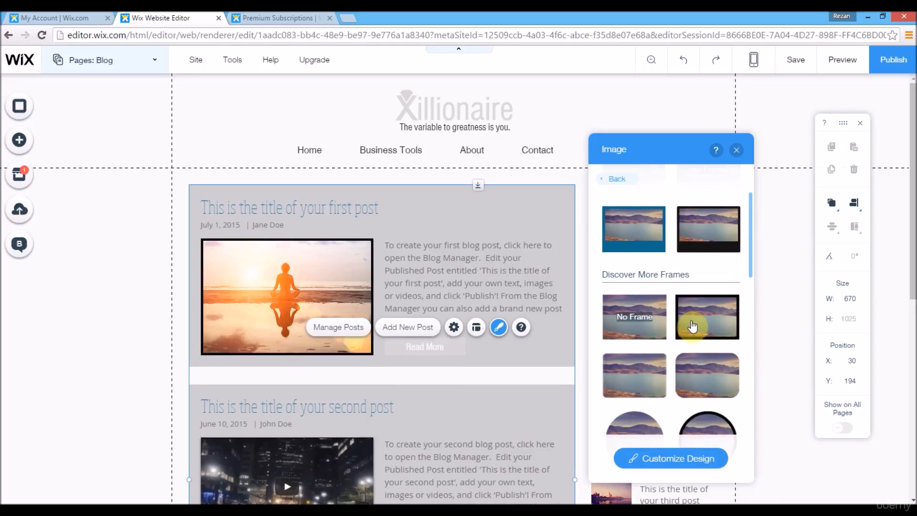
pyautogui.click(702, 386)
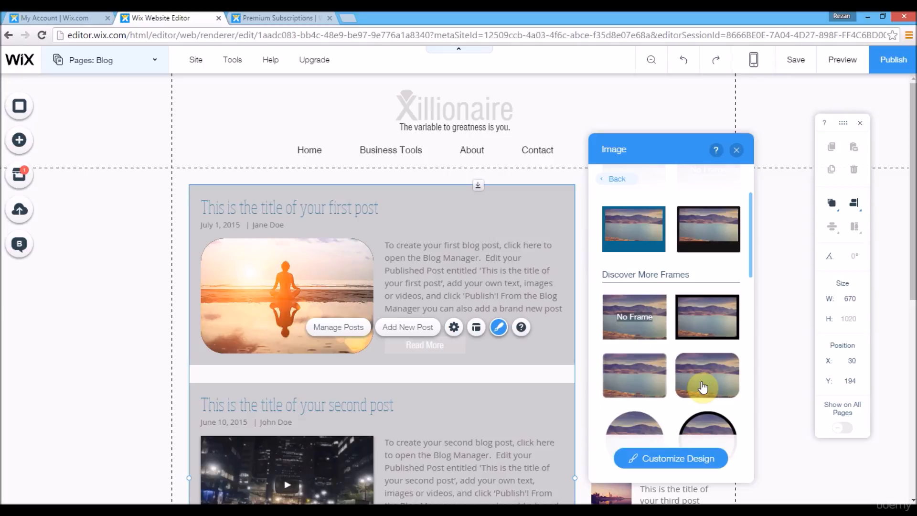
pyautogui.click(643, 379)
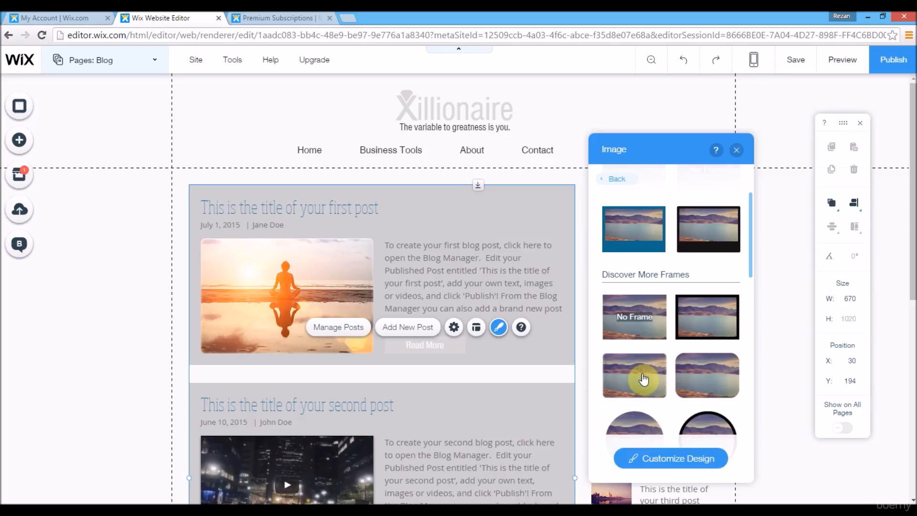
pyautogui.click(639, 239)
# Examine the image frame's corner and shadow customization options and return to the blog feed's list of design elements.
pyautogui.click(698, 459)
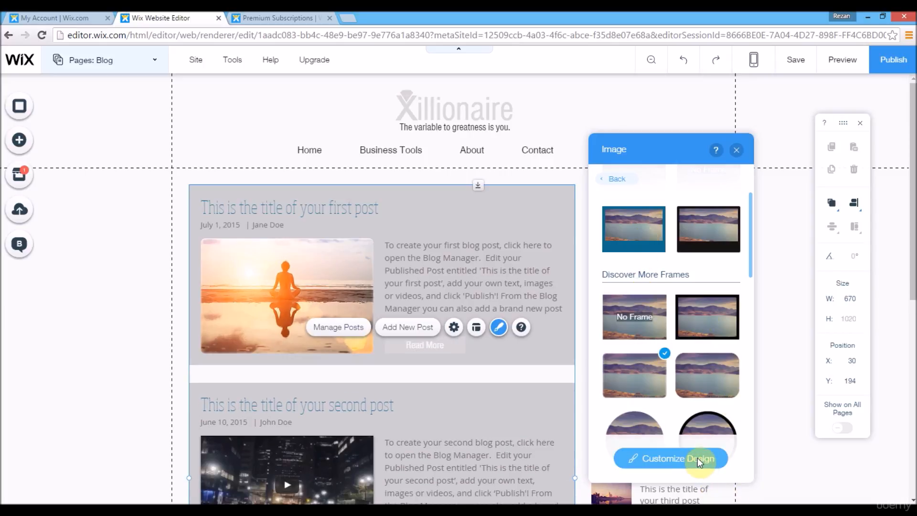
pyautogui.click(697, 457)
pyautogui.click(652, 247)
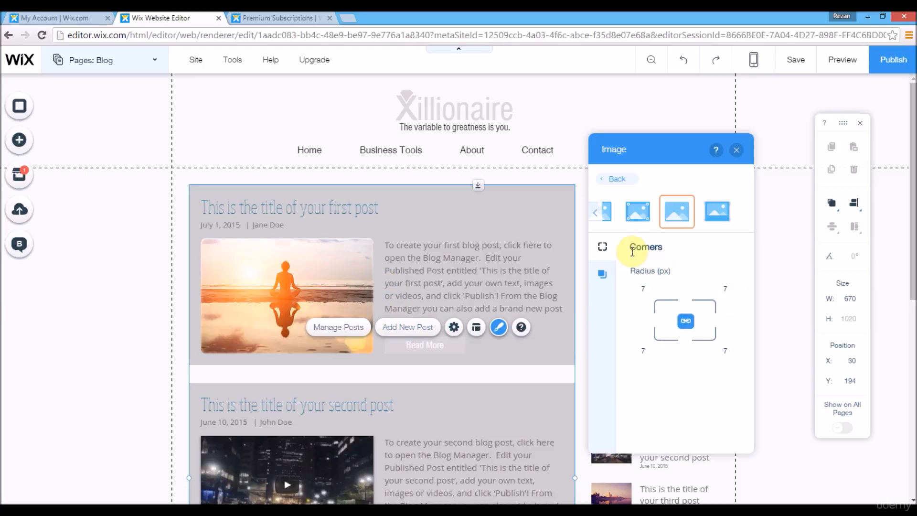
pyautogui.click(602, 275)
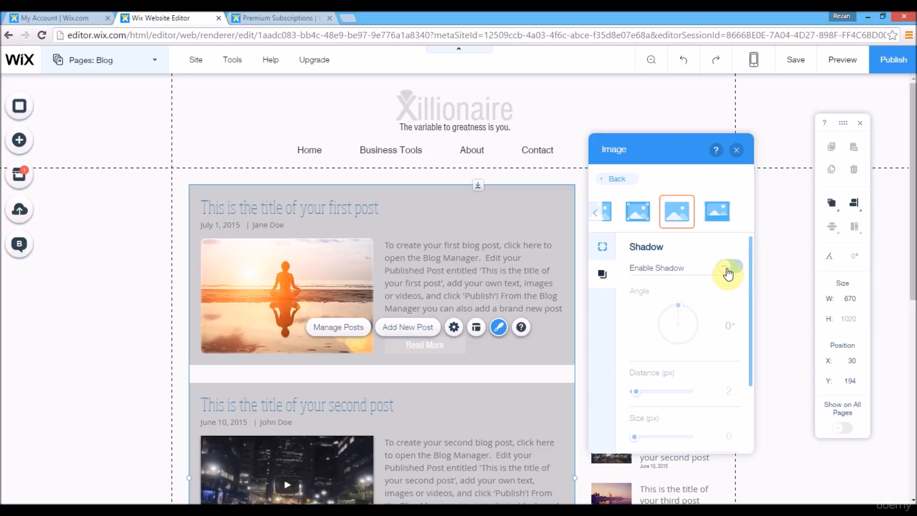
pyautogui.moveTo(749, 266)
pyautogui.mouseDown()
pyautogui.moveTo(749, 329)
pyautogui.moveTo(745, 262)
pyautogui.mouseUp()
pyautogui.click(602, 248)
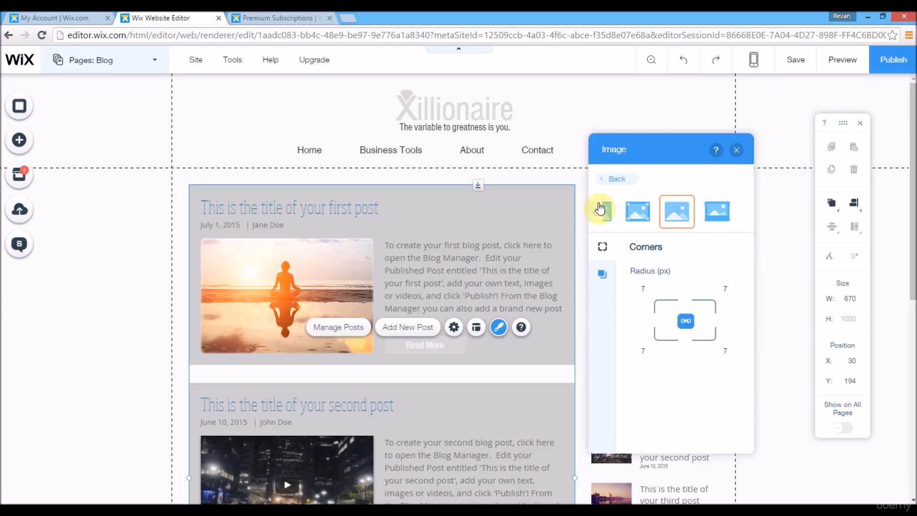
pyautogui.click(614, 179)
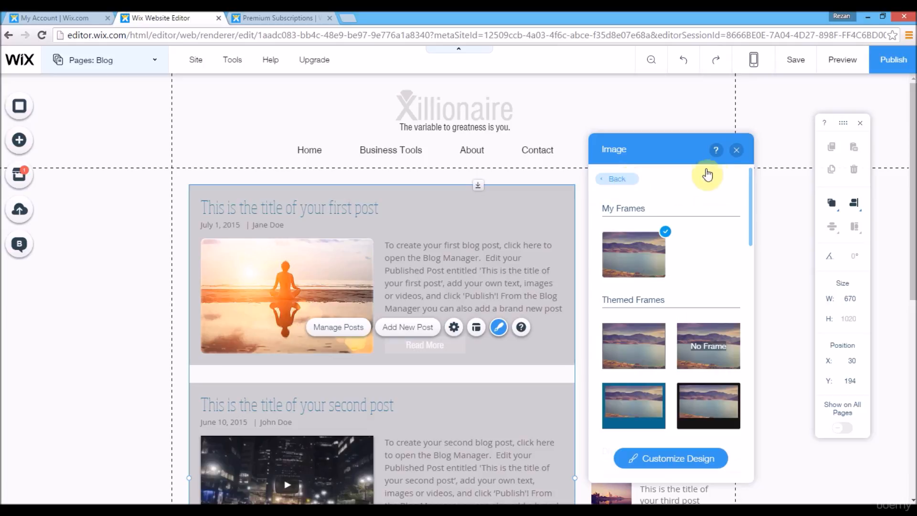
pyautogui.click(635, 184)
# Set the blog feed's post body text to the Nimbus Sans font at 20 px and close the design settings.
pyautogui.scroll(-1, 747, 333)
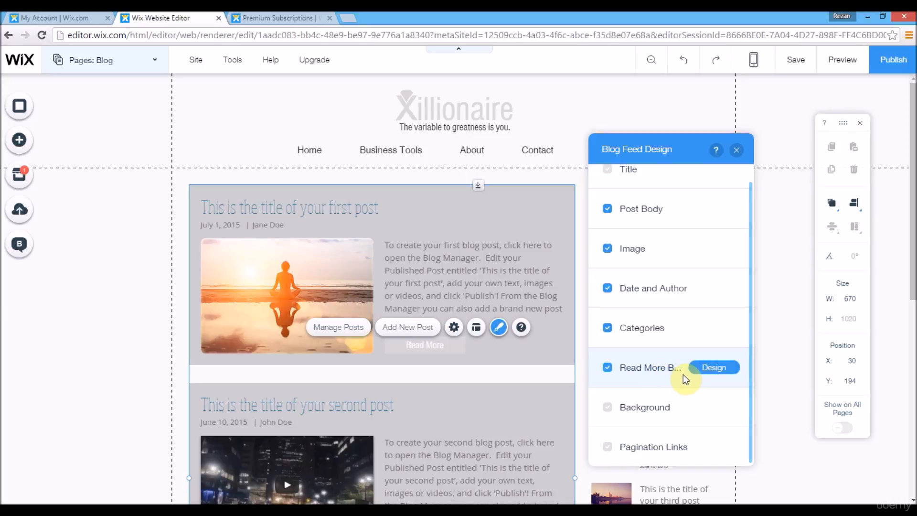
pyautogui.click(747, 280)
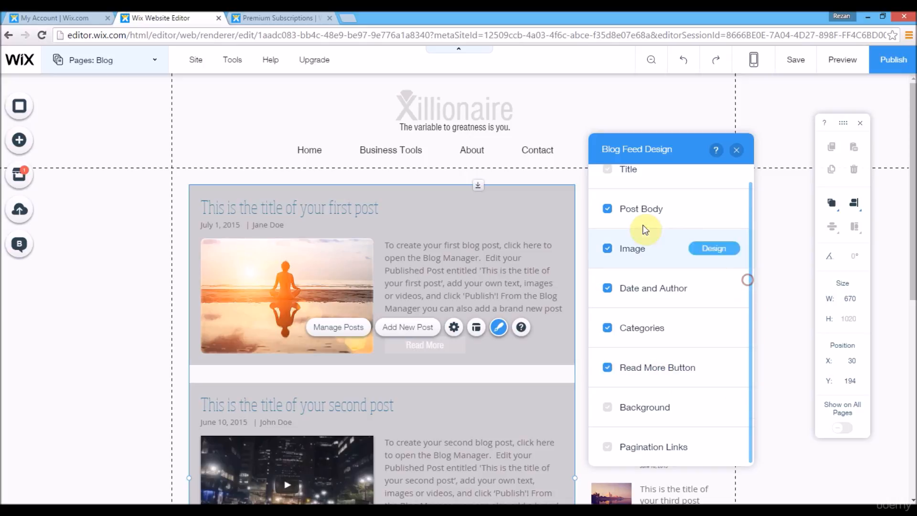
pyautogui.moveTo(702, 211)
pyautogui.click(708, 210)
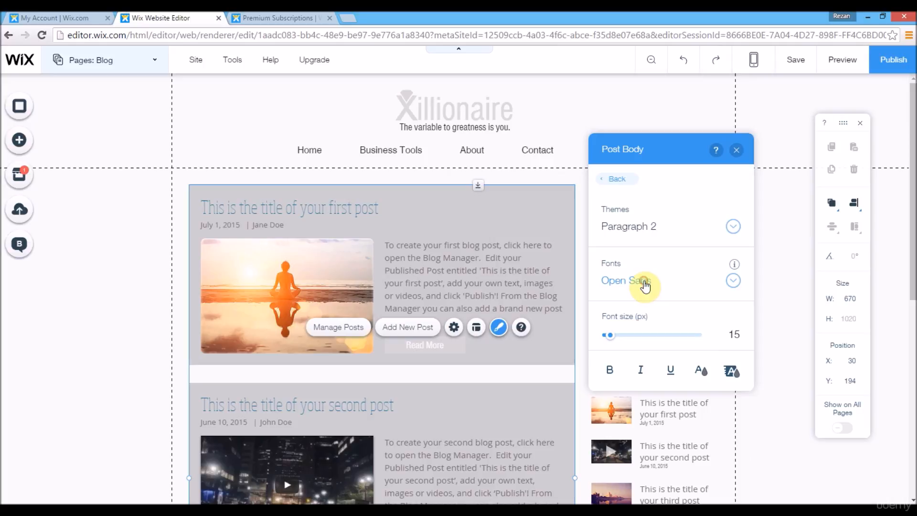
pyautogui.click(640, 282)
pyautogui.moveTo(760, 443)
pyautogui.mouseDown()
pyautogui.moveTo(760, 460)
pyautogui.moveTo(761, 430)
pyautogui.mouseUp()
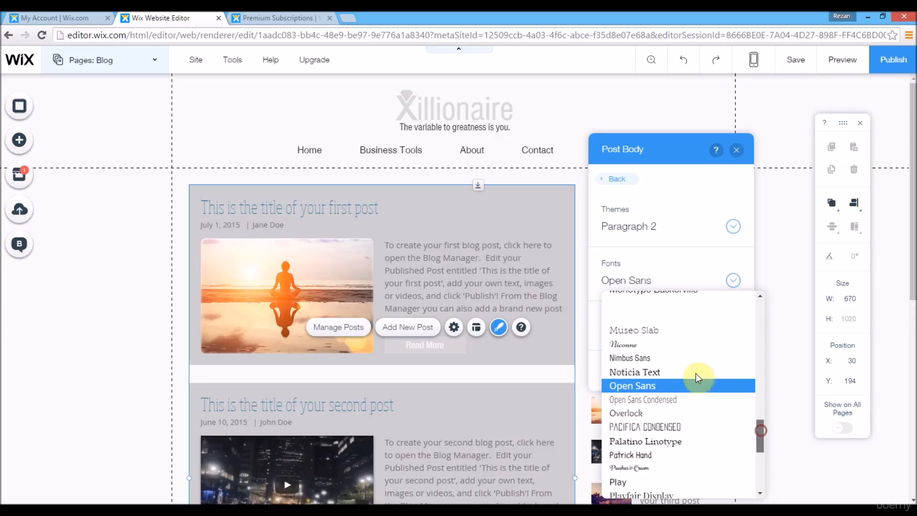
pyautogui.click(634, 359)
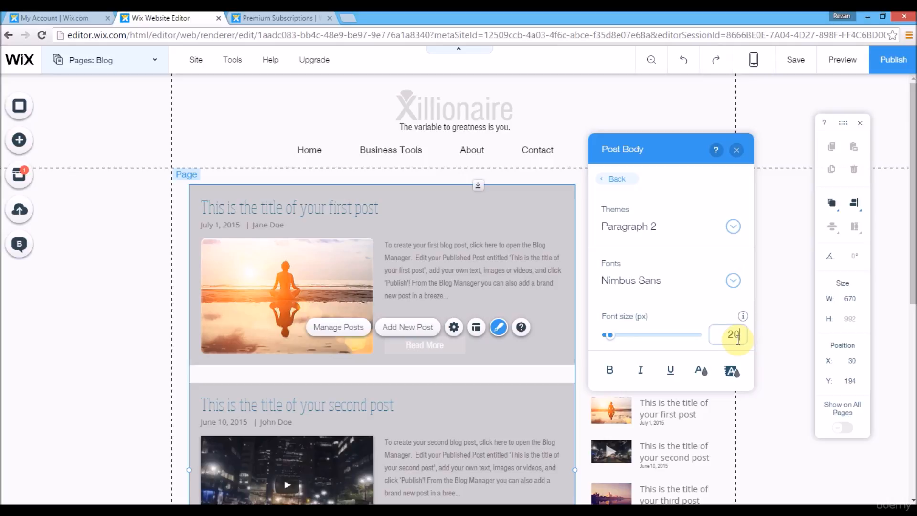
pyautogui.press('Return')
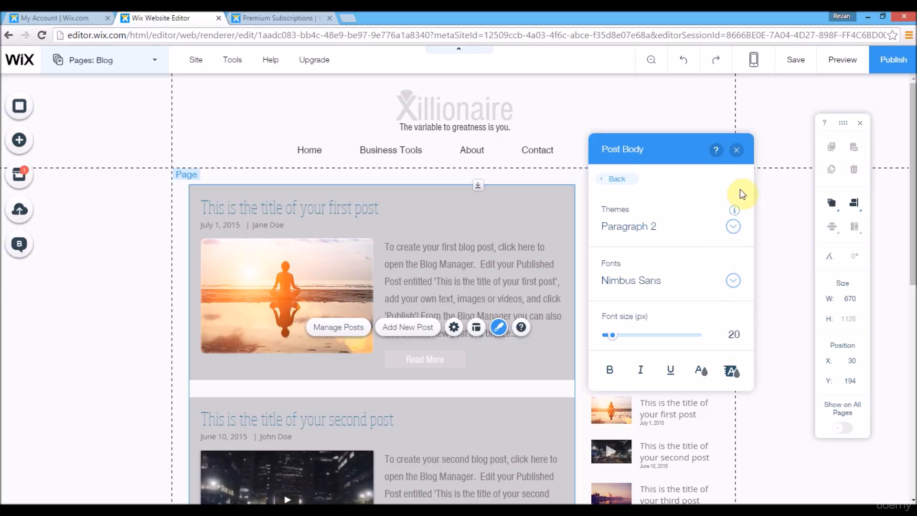
pyautogui.click(736, 150)
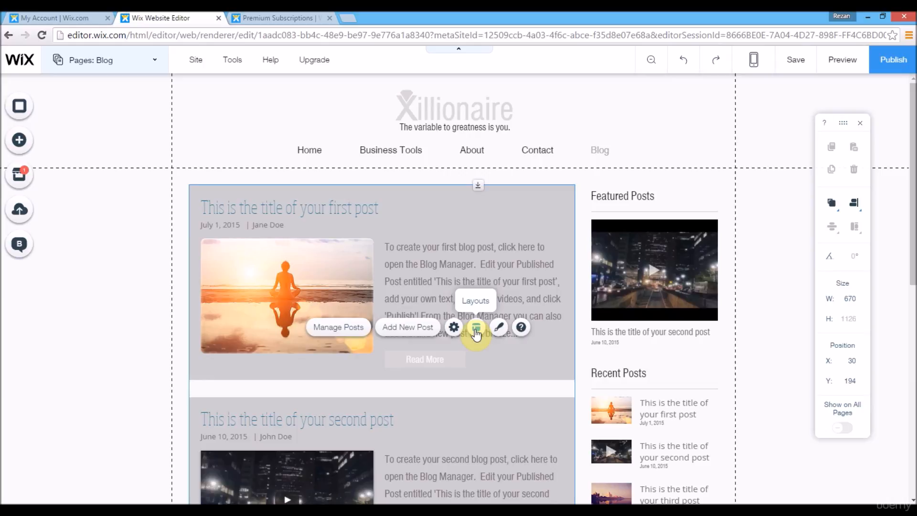
# Try the two-column grid layout on the blog feed and switch it to the layout with post images on alternating sides.
pyautogui.click(476, 329)
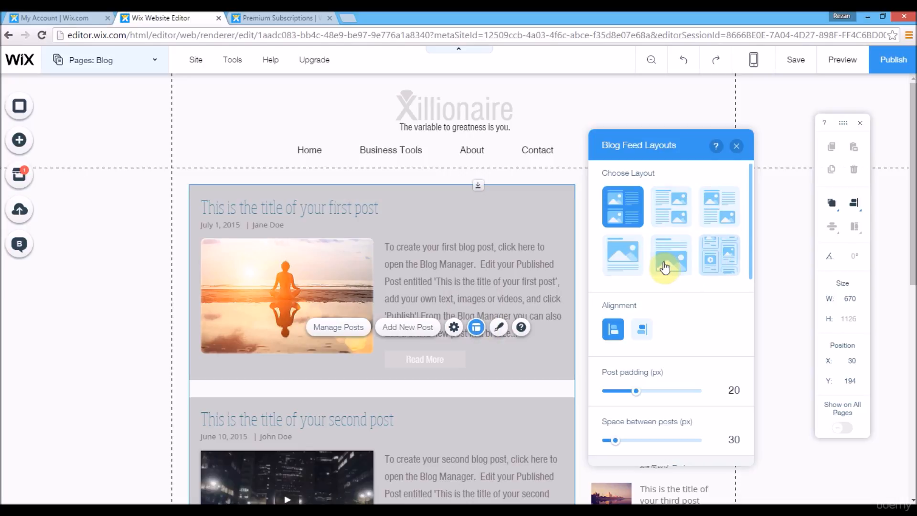
pyautogui.moveTo(751, 240)
pyautogui.mouseDown()
pyautogui.moveTo(750, 256)
pyautogui.moveTo(751, 234)
pyautogui.mouseUp()
pyautogui.click(721, 262)
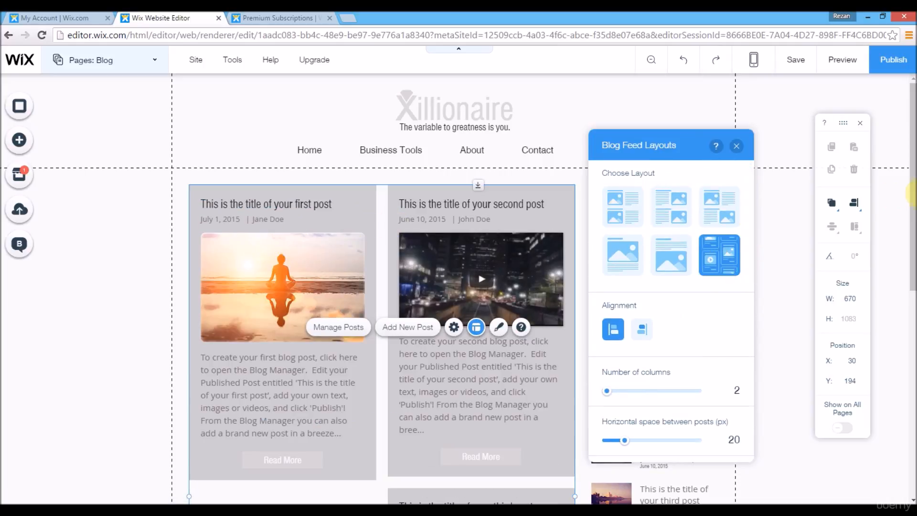
pyautogui.moveTo(912, 194); pyautogui.dragTo(911, 213)
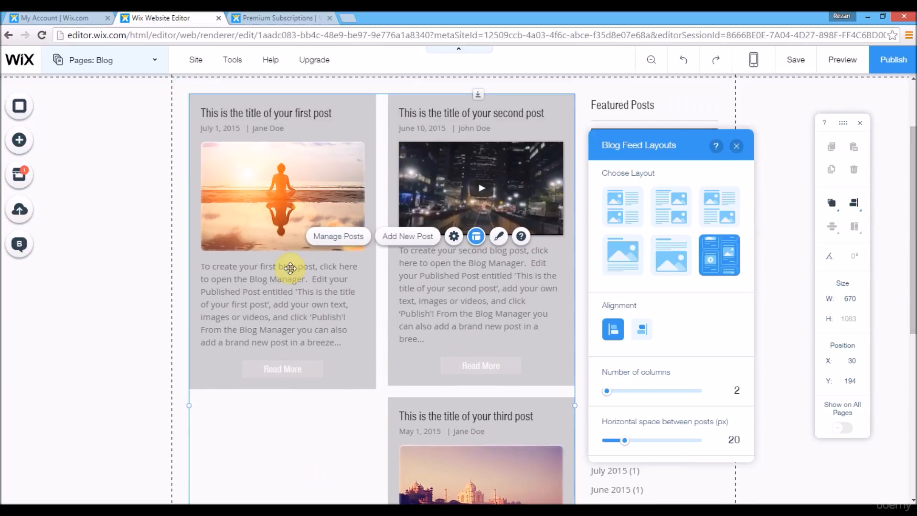
pyautogui.scroll(-3, 794, 214)
pyautogui.scroll(2, 794, 213)
pyautogui.scroll(2, 501, 194)
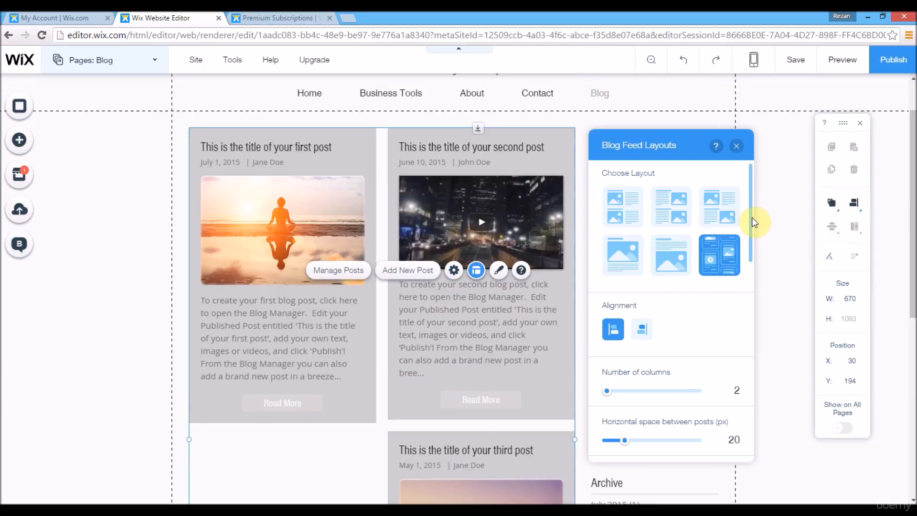
pyautogui.moveTo(750, 217); pyautogui.dragTo(751, 195)
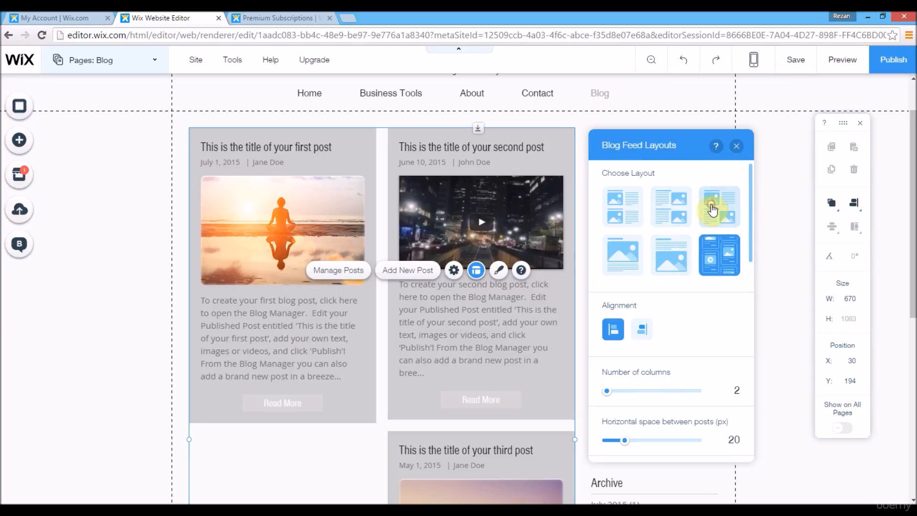
pyautogui.click(712, 209)
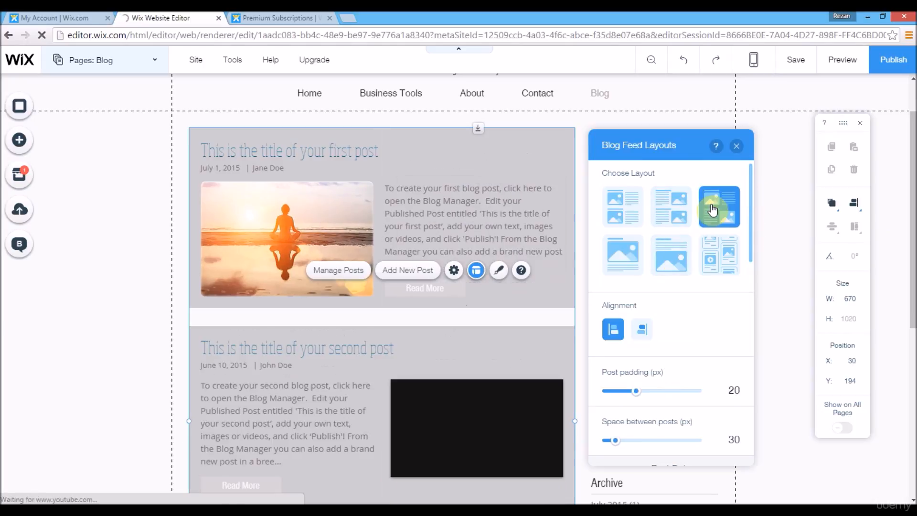
# Review the blog feed's posts in the alternating image layout and close the layout settings.
pyautogui.moveTo(912, 177); pyautogui.dragTo(912, 229)
pyautogui.scroll(5, 911, 232)
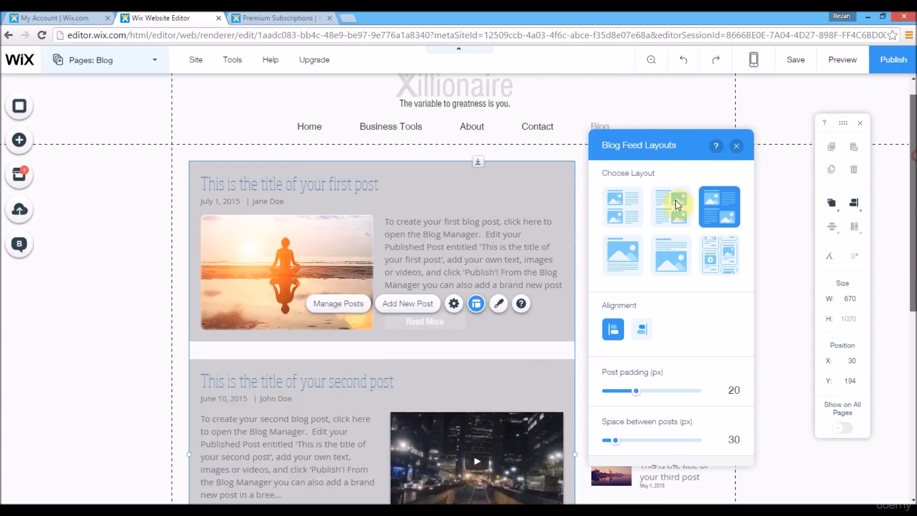
pyautogui.scroll(-3, 910, 236)
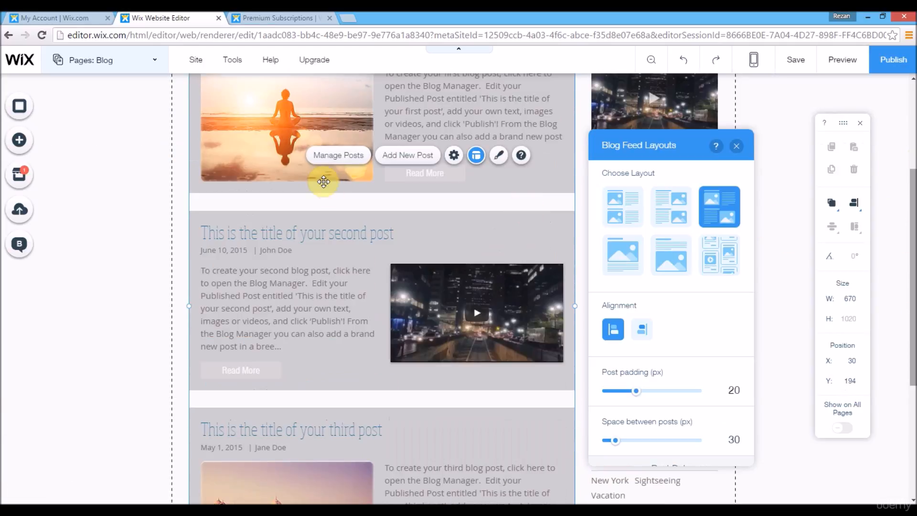
pyautogui.scroll(-3, 911, 242)
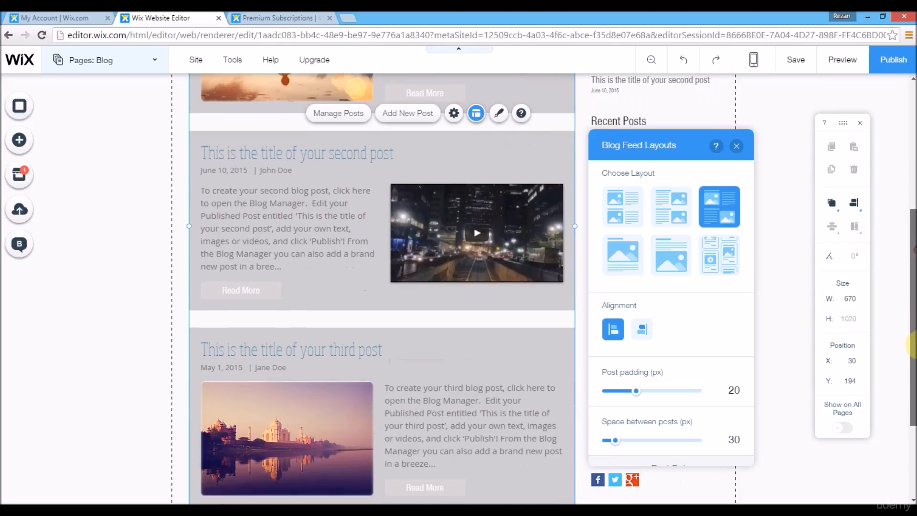
pyautogui.scroll(6, 911, 241)
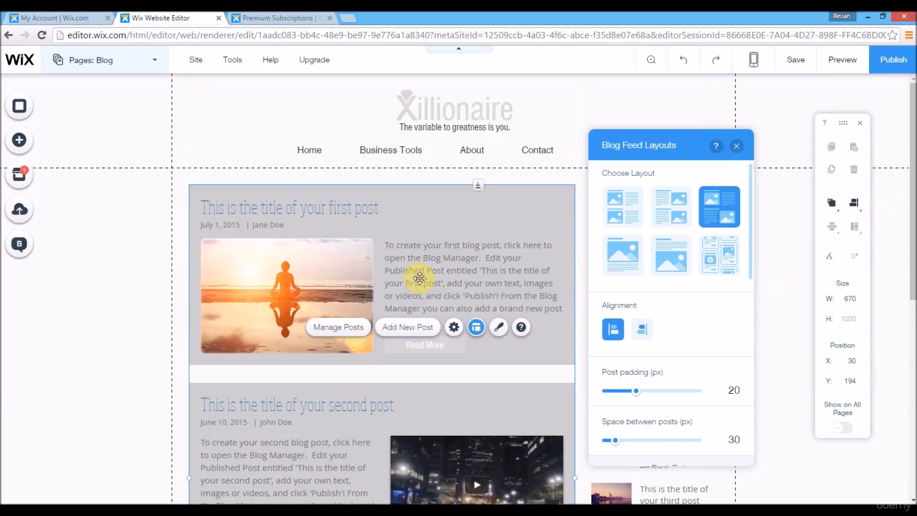
pyautogui.scroll(-1, 751, 220)
pyautogui.moveTo(751, 229); pyautogui.dragTo(747, 179)
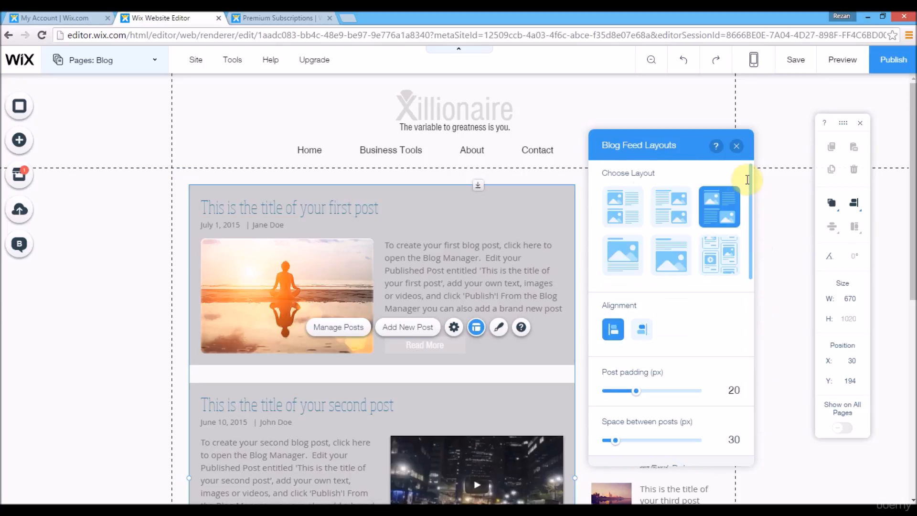
pyautogui.click(736, 146)
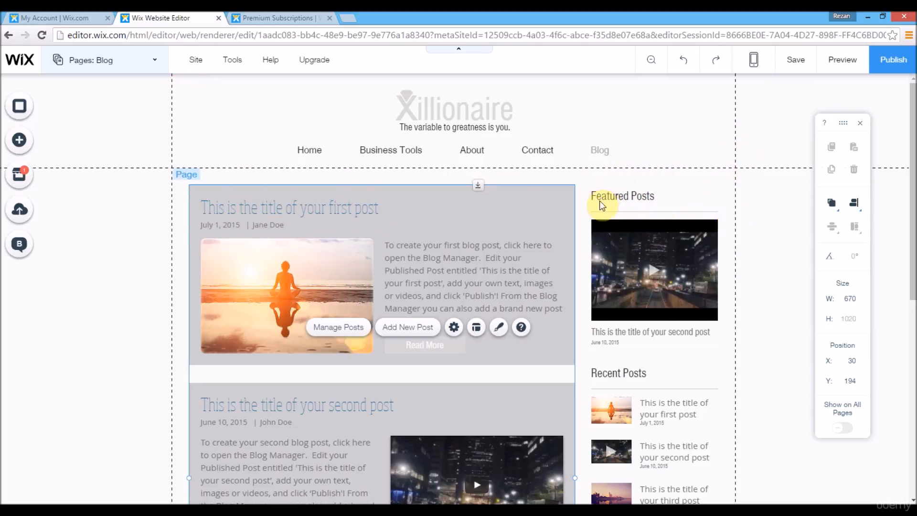
# Enlarge the Featured Posts ticker in the blog sidebar to a height of about 252 px.
pyautogui.scroll(-1, 870, 209)
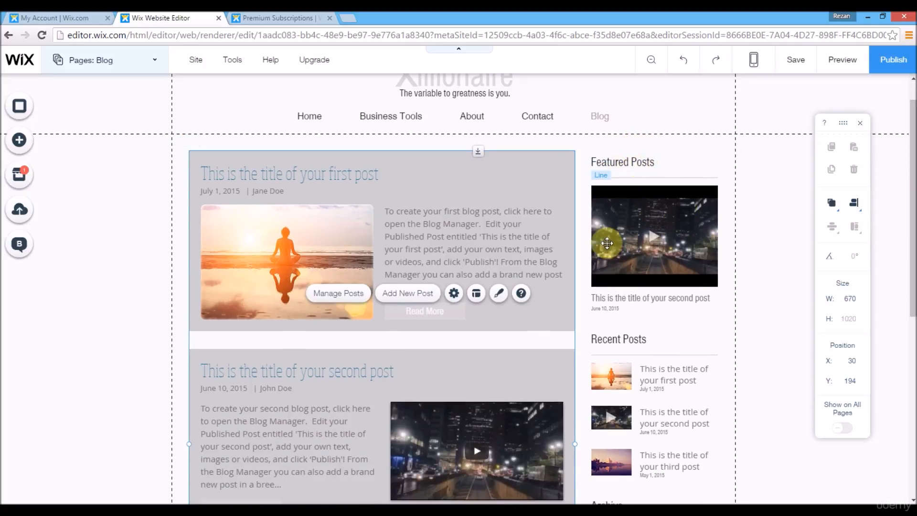
pyautogui.scroll(-3, 910, 213)
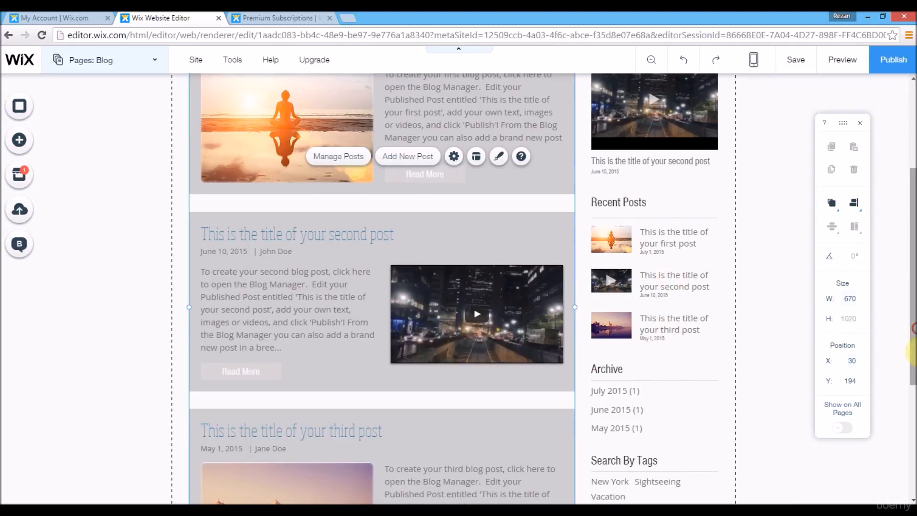
pyautogui.scroll(-2, 909, 334)
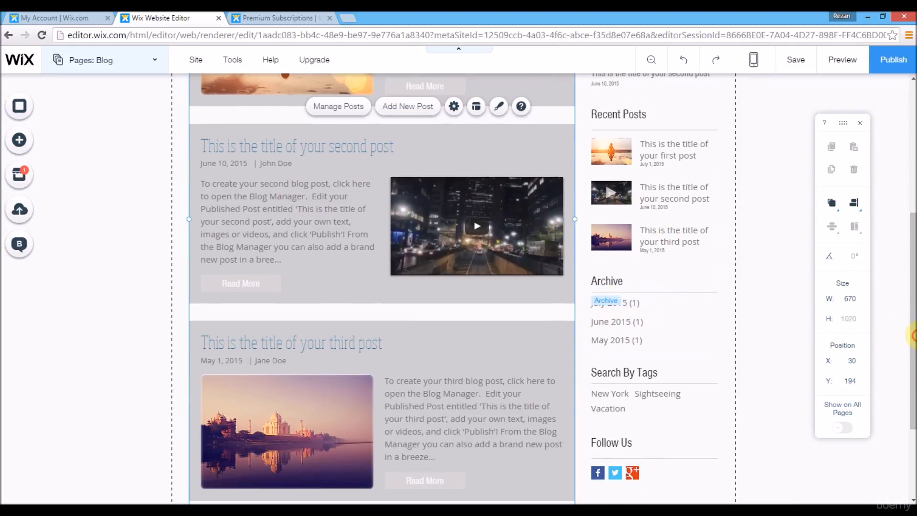
pyautogui.scroll(5, 910, 330)
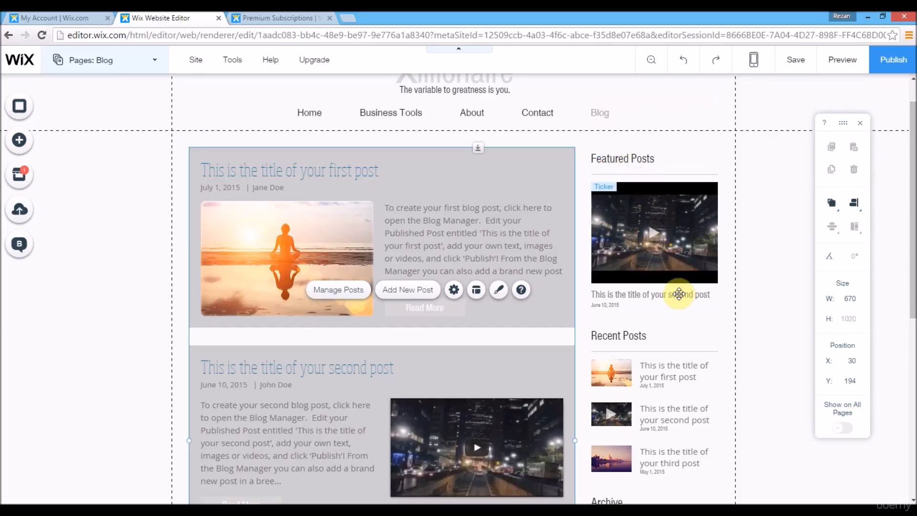
pyautogui.click(656, 290)
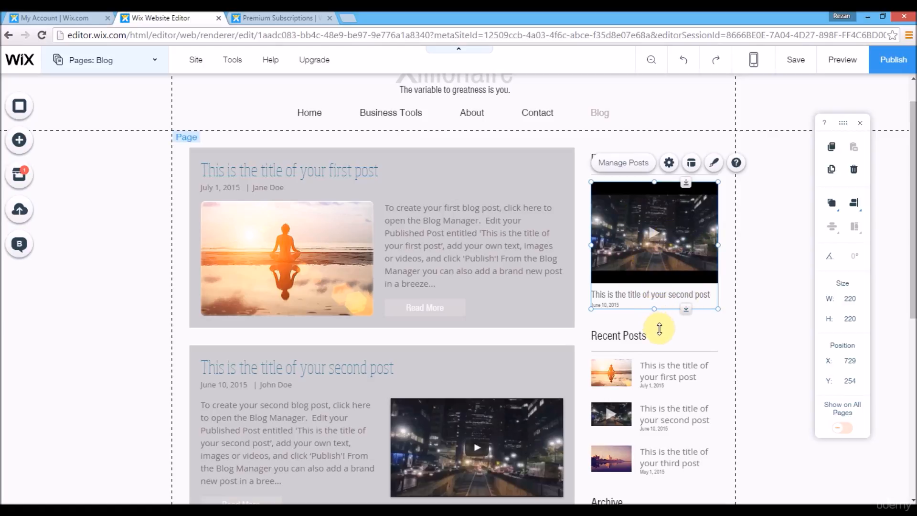
pyautogui.moveTo(661, 329); pyautogui.dragTo(662, 331)
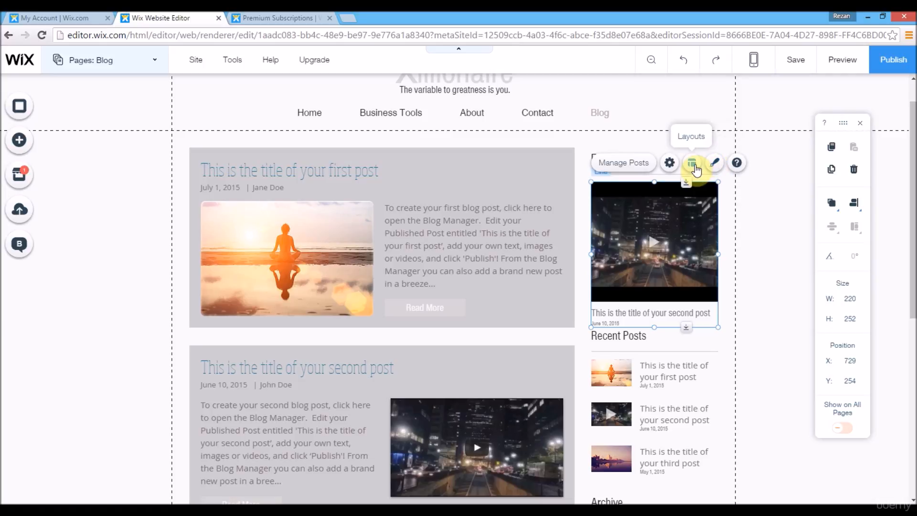
# Examine the Featured Posts ticker's layout, post settings and design options without changing them.
pyautogui.click(691, 163)
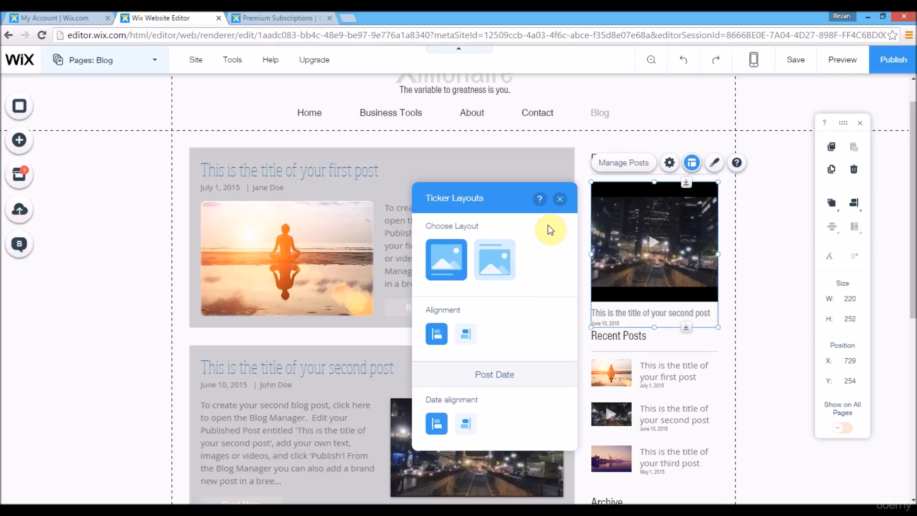
pyautogui.click(570, 199)
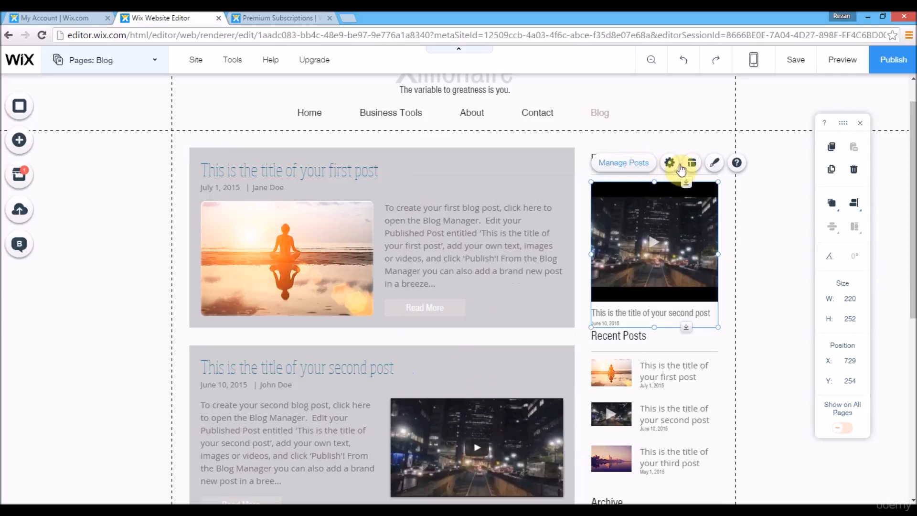
pyautogui.click(669, 164)
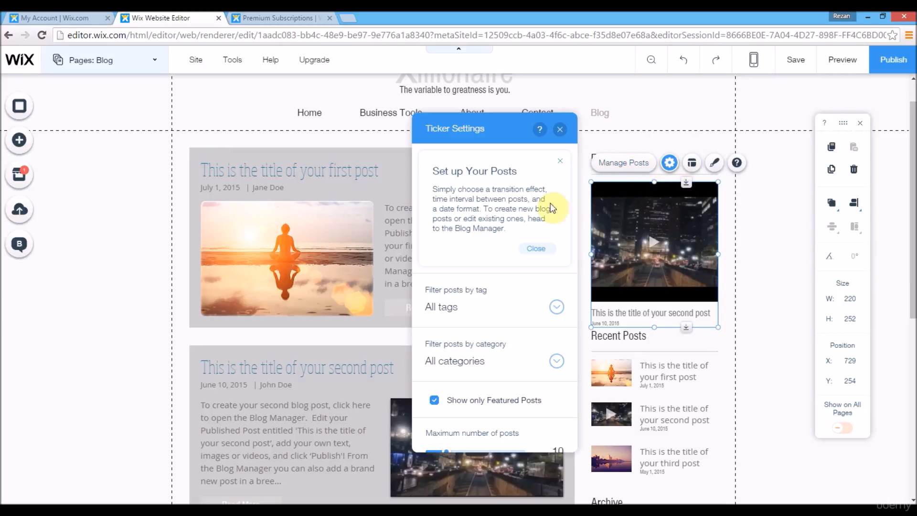
pyautogui.moveTo(573, 246); pyautogui.dragTo(566, 180)
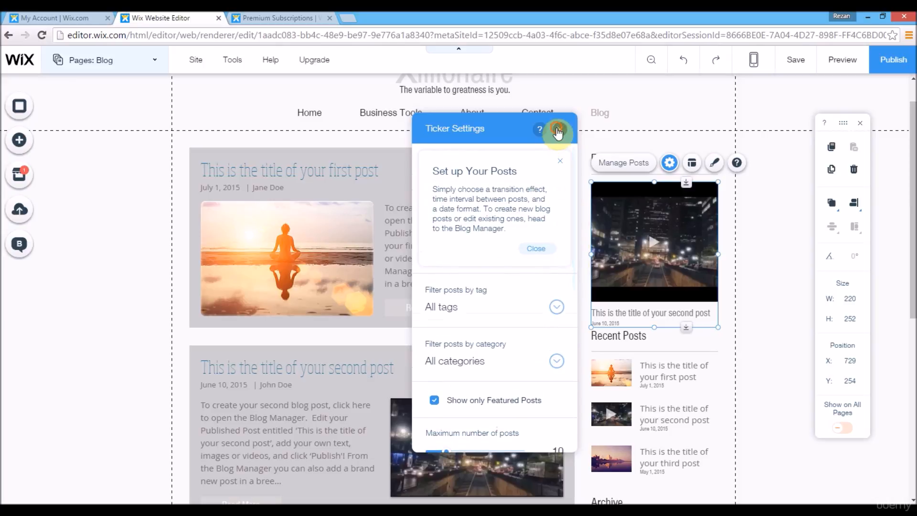
pyautogui.click(558, 129)
pyautogui.click(714, 164)
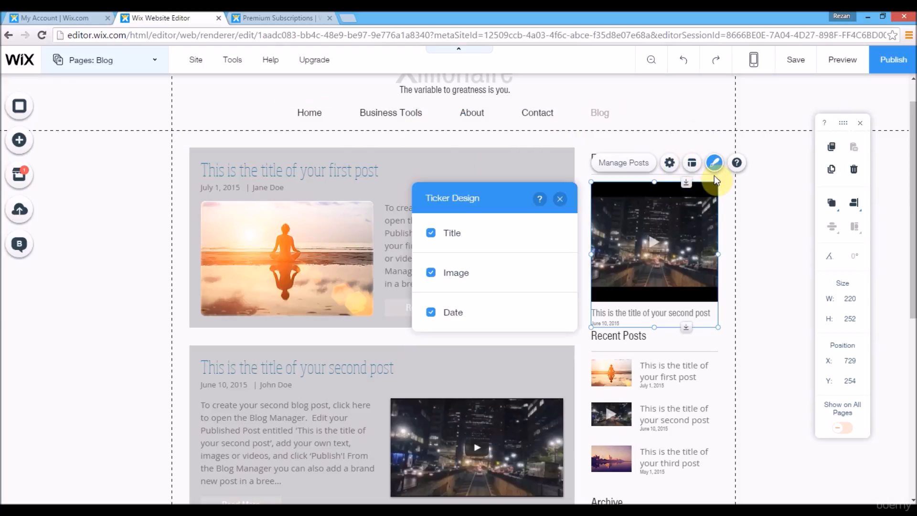
pyautogui.click(560, 199)
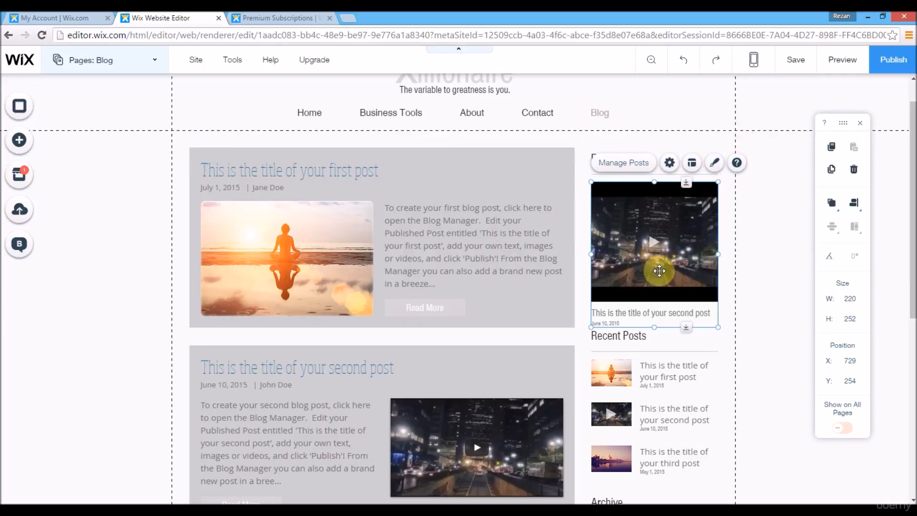
# Preview the site, look over the Home page down to its footer and return to the editor.
pyautogui.scroll(-1, 661, 270)
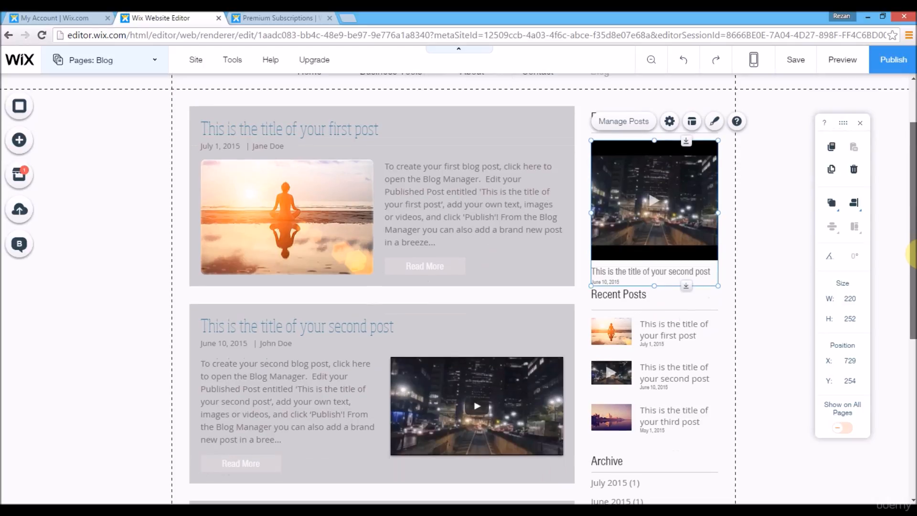
pyautogui.scroll(1, 673, 225)
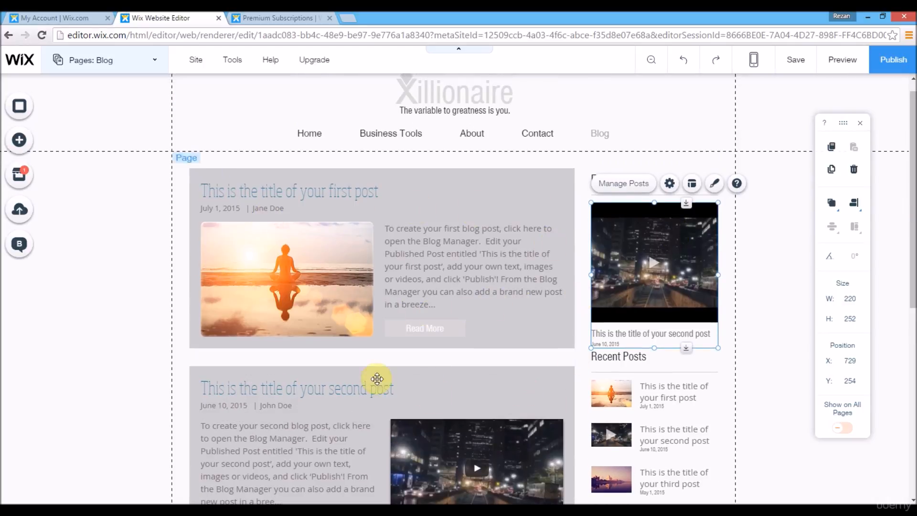
pyautogui.scroll(-1, 897, 215)
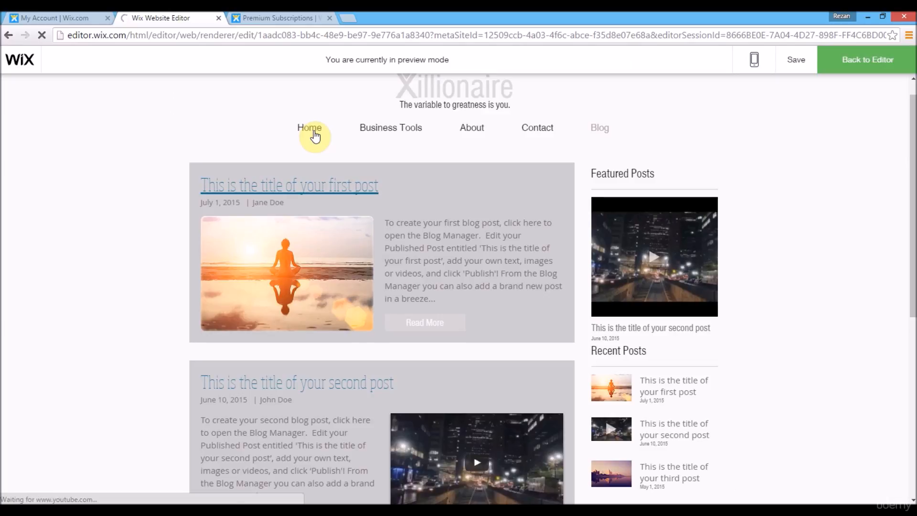
pyautogui.click(314, 134)
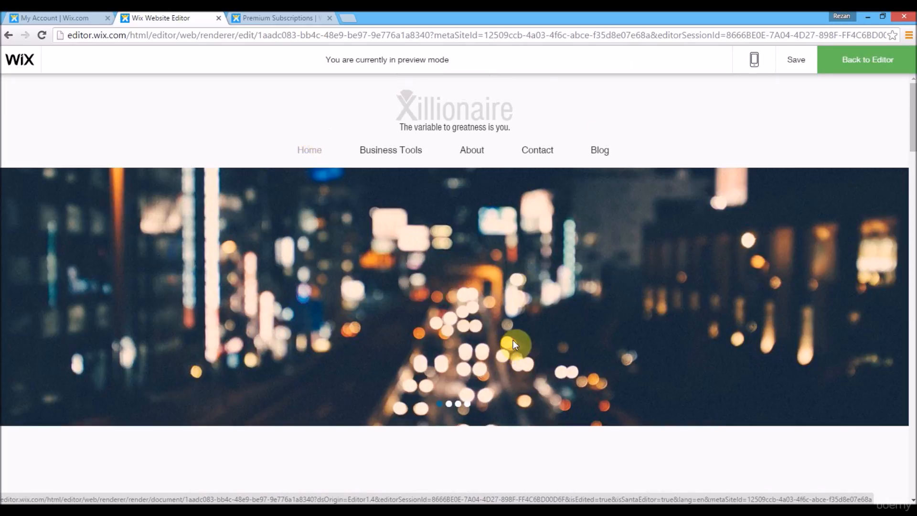
pyautogui.moveTo(912, 130); pyautogui.dragTo(912, 148)
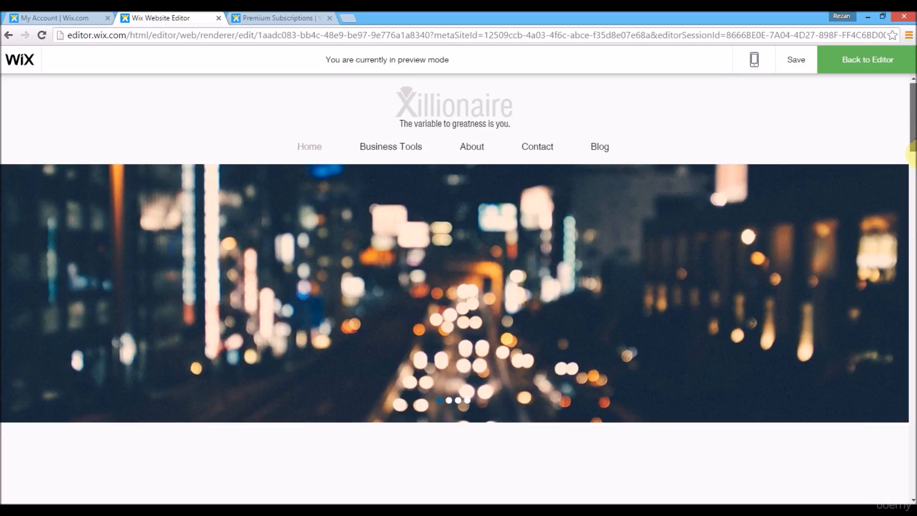
pyautogui.moveTo(912, 333); pyautogui.dragTo(912, 482)
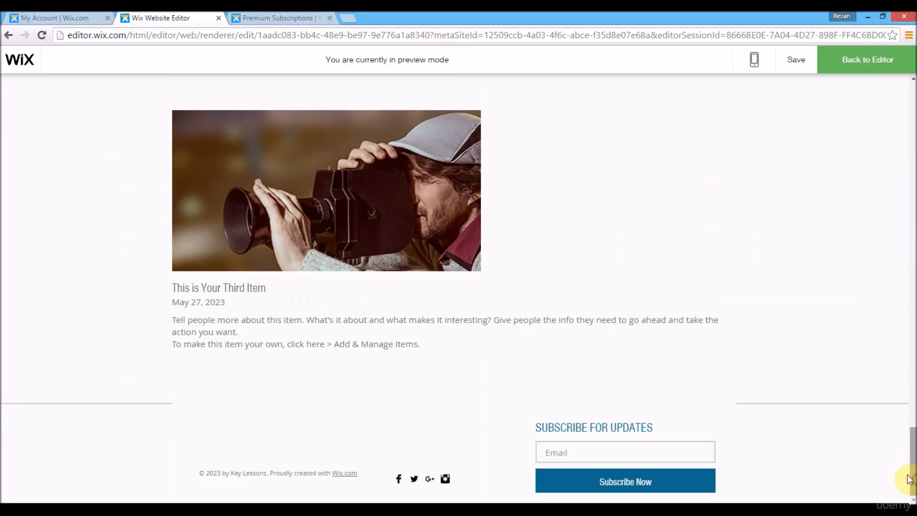
pyautogui.click(859, 61)
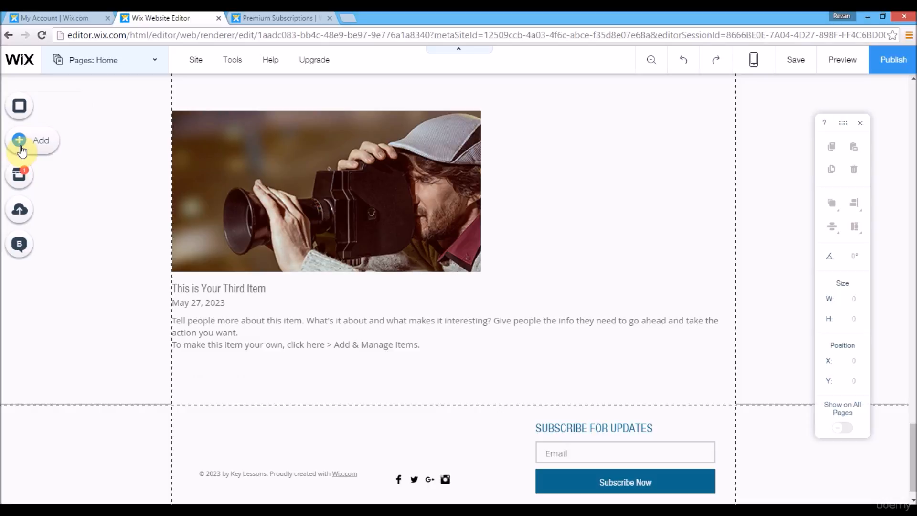
# Add the Recent Posts blog element with large stacked images to the Home page, over the third item near the page's end.
pyautogui.click(21, 148)
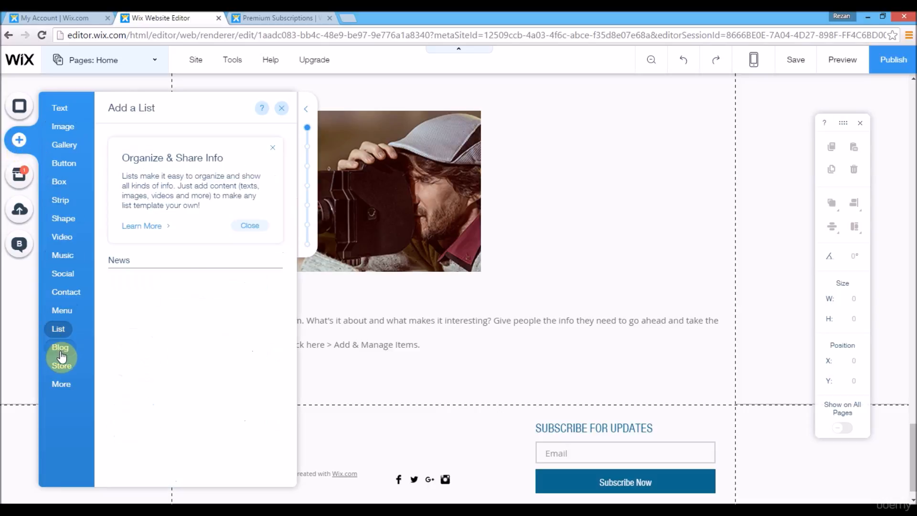
pyautogui.moveTo(61, 353)
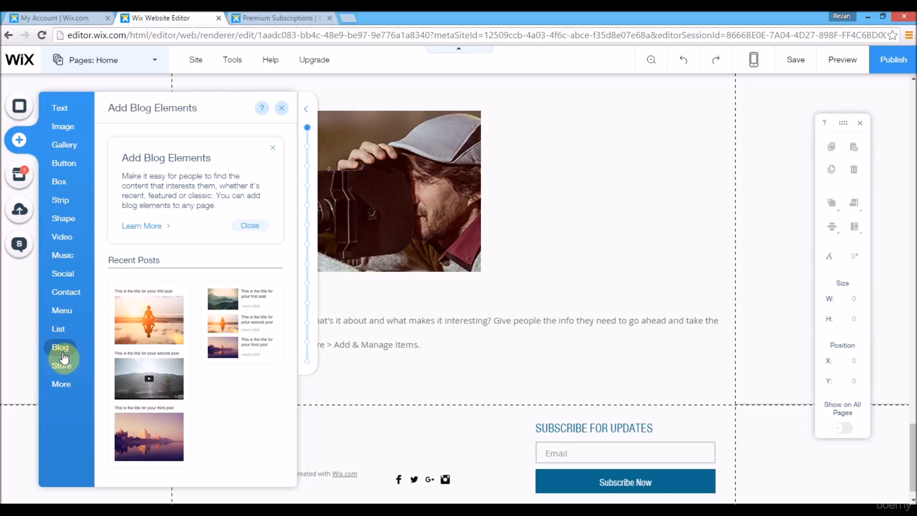
pyautogui.click(62, 355)
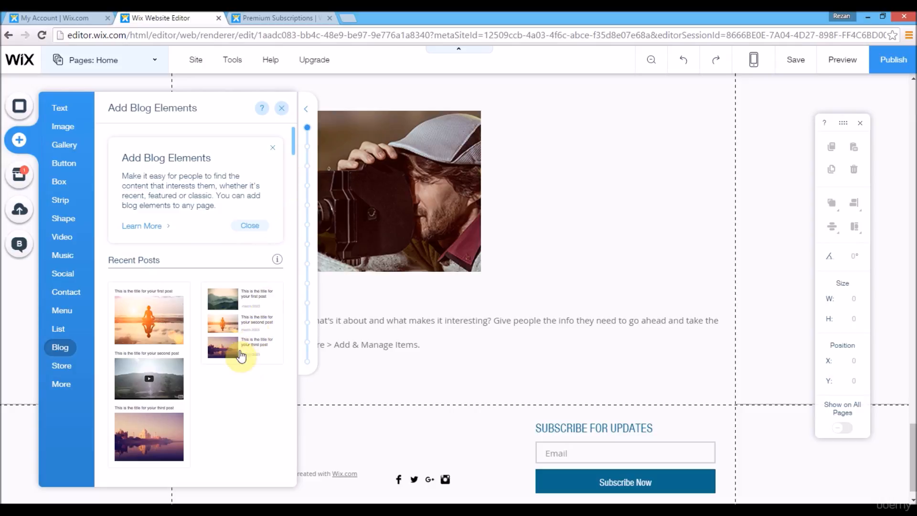
pyautogui.moveTo(293, 160); pyautogui.dragTo(299, 350)
pyautogui.scroll(-4, 292, 354)
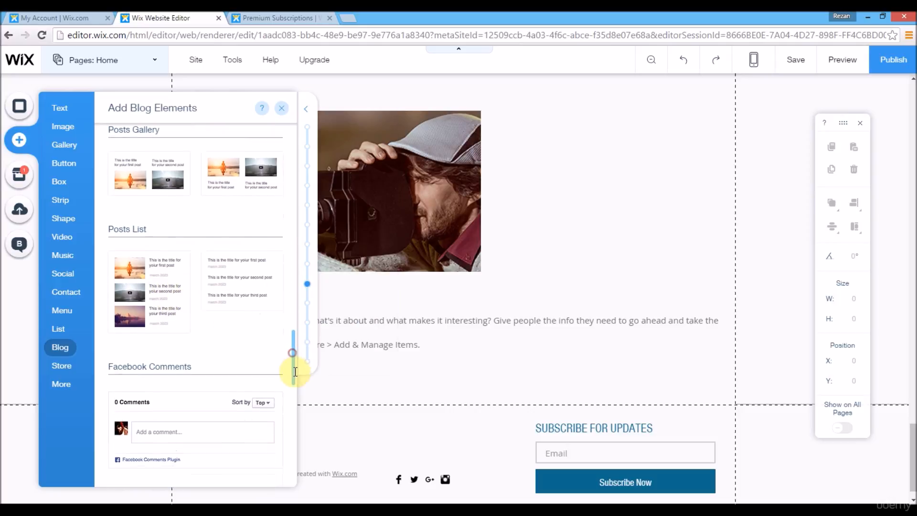
pyautogui.scroll(-5, 294, 402)
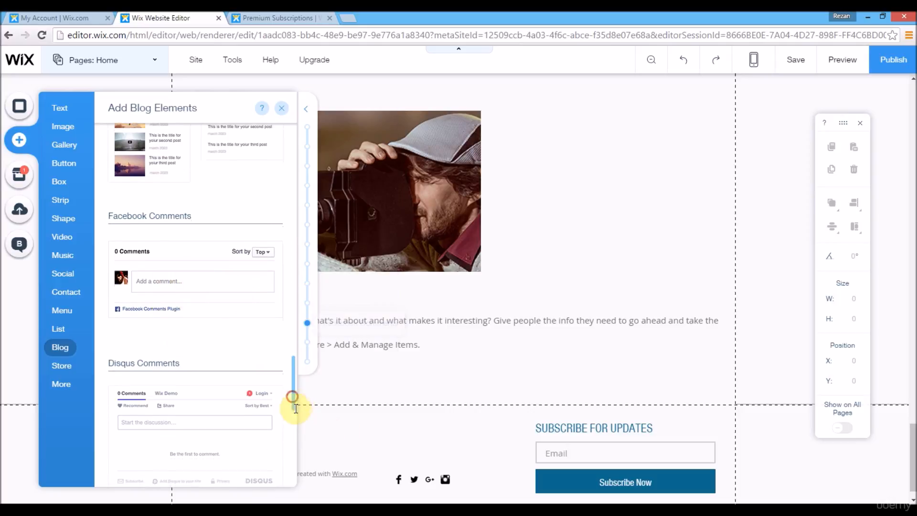
pyautogui.moveTo(301, 443); pyautogui.dragTo(294, 299)
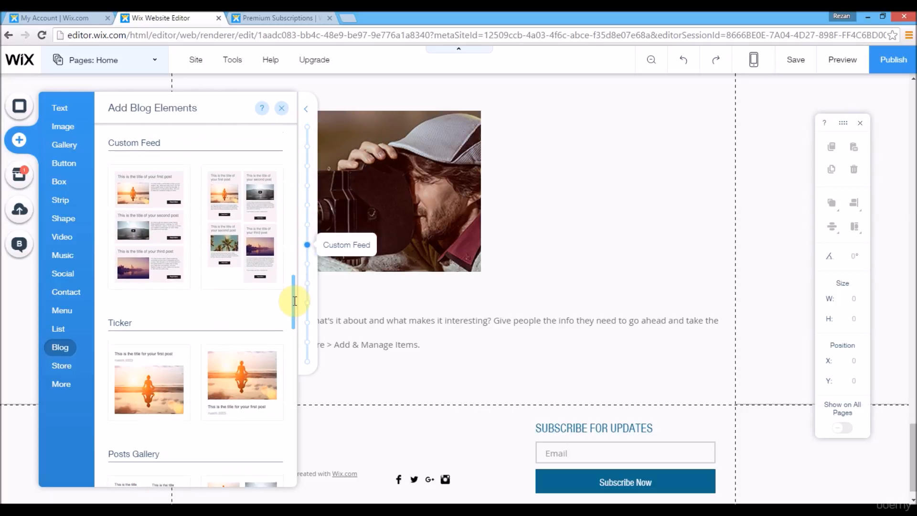
pyautogui.scroll(5, 290, 215)
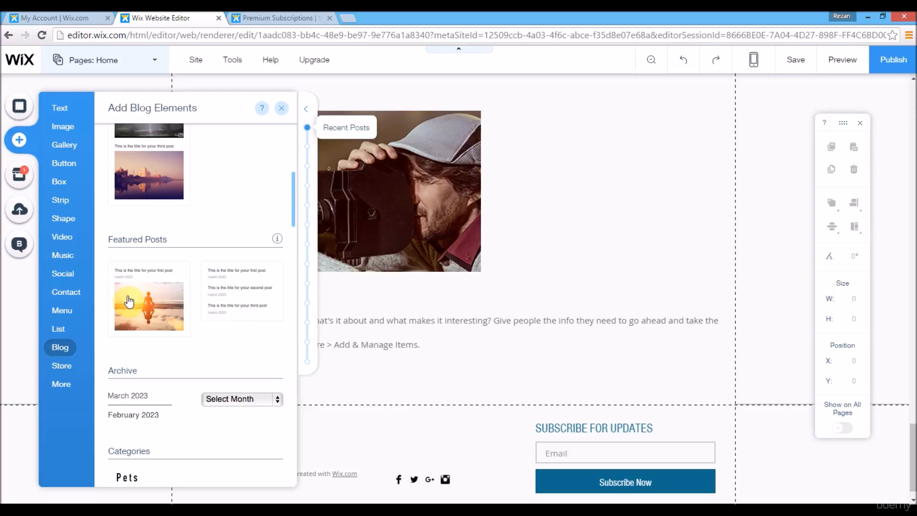
pyautogui.moveTo(293, 198); pyautogui.dragTo(296, 170)
pyautogui.scroll(2, 263, 204)
pyautogui.moveTo(144, 278); pyautogui.dragTo(423, 305)
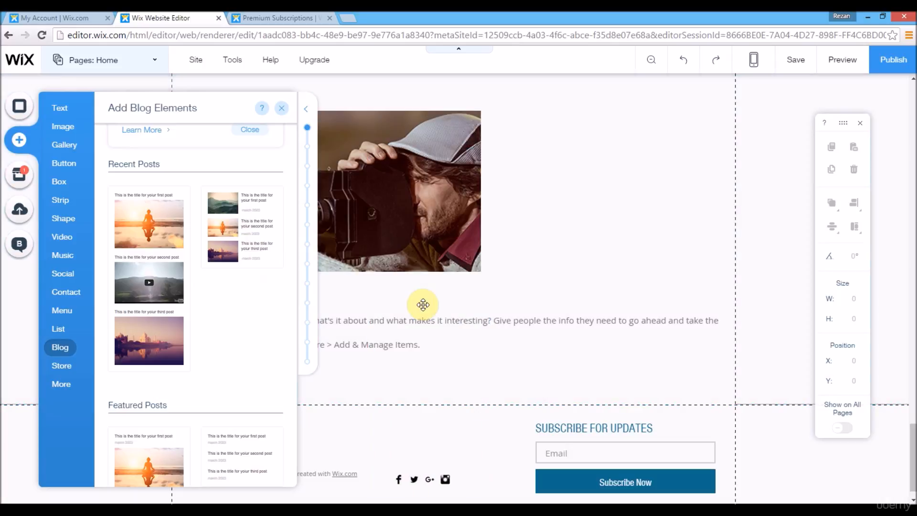
pyautogui.click(283, 114)
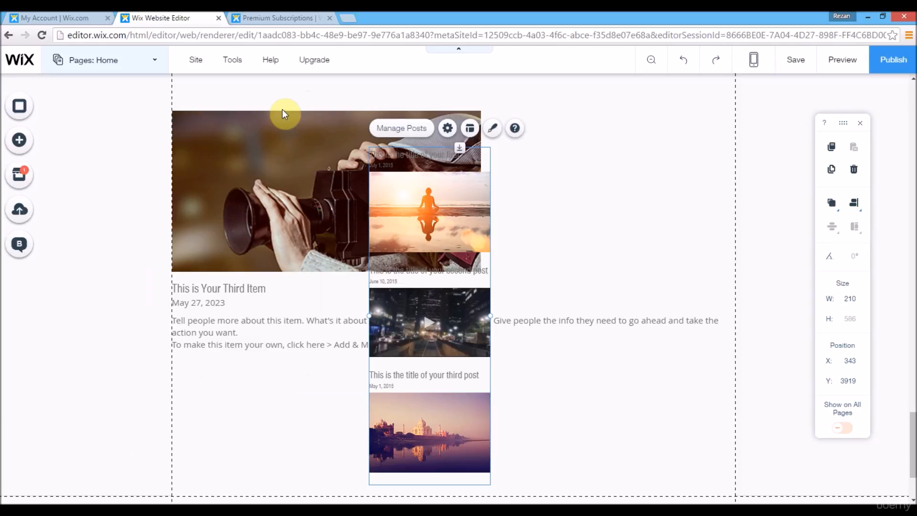
# Move the Recent Posts element below the third item's text at about Y 4306 and stretch it to the full 980 px page width.
pyautogui.moveTo(446, 385); pyautogui.dragTo(443, 415)
pyautogui.scroll(-5, 467, 212)
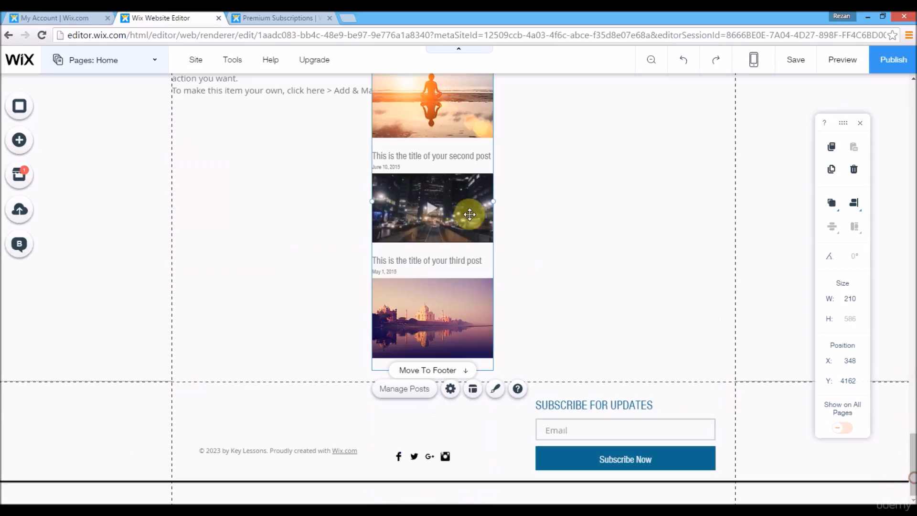
pyautogui.moveTo(464, 276); pyautogui.dragTo(477, 292)
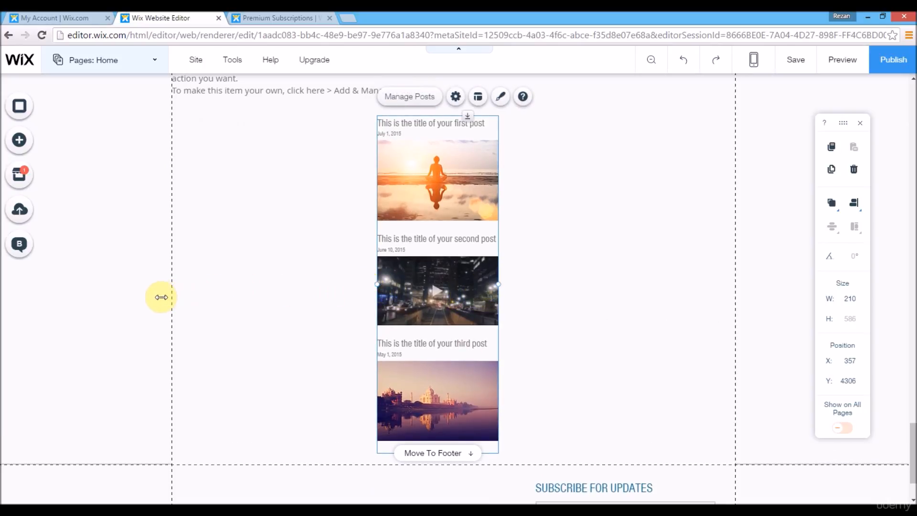
pyautogui.moveTo(160, 297)
pyautogui.mouseDown()
pyautogui.moveTo(187, 290)
pyautogui.moveTo(172, 293)
pyautogui.mouseUp()
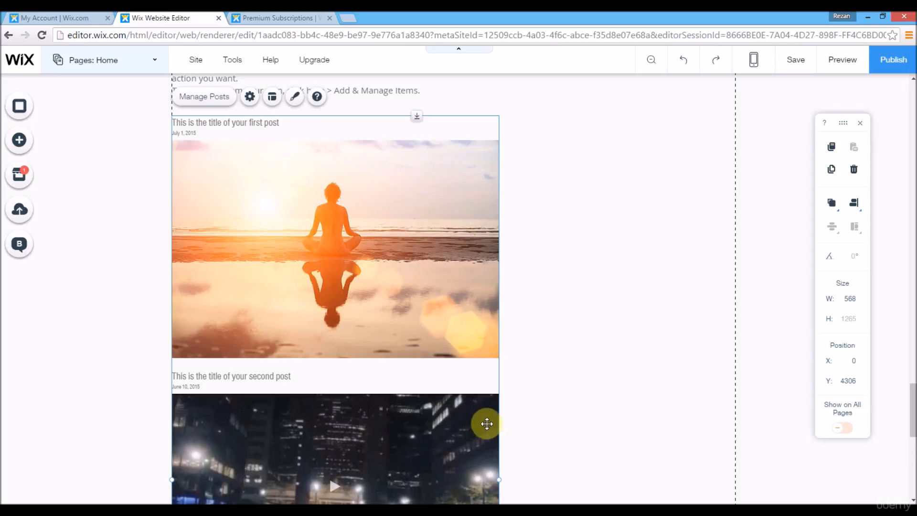
pyautogui.moveTo(499, 481); pyautogui.dragTo(735, 494)
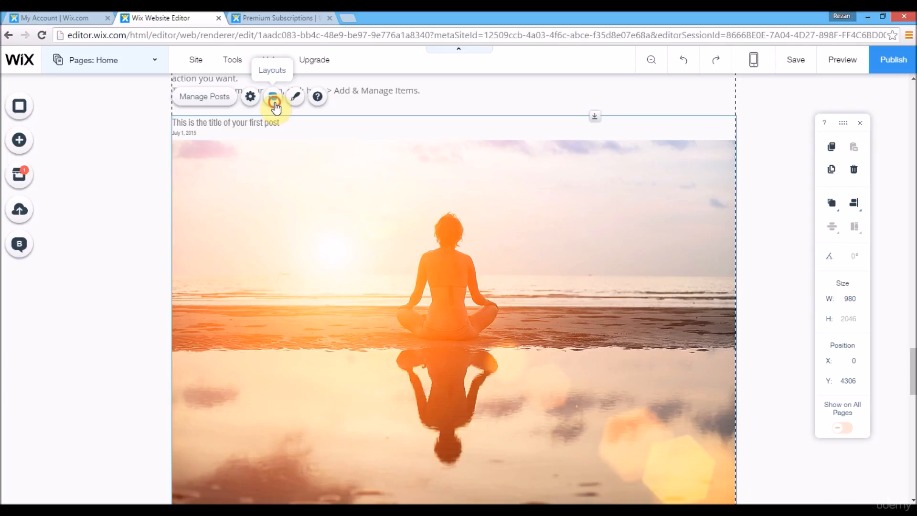
# Set the Recent Posts element's date alignment to right in its layout settings.
pyautogui.click(273, 97)
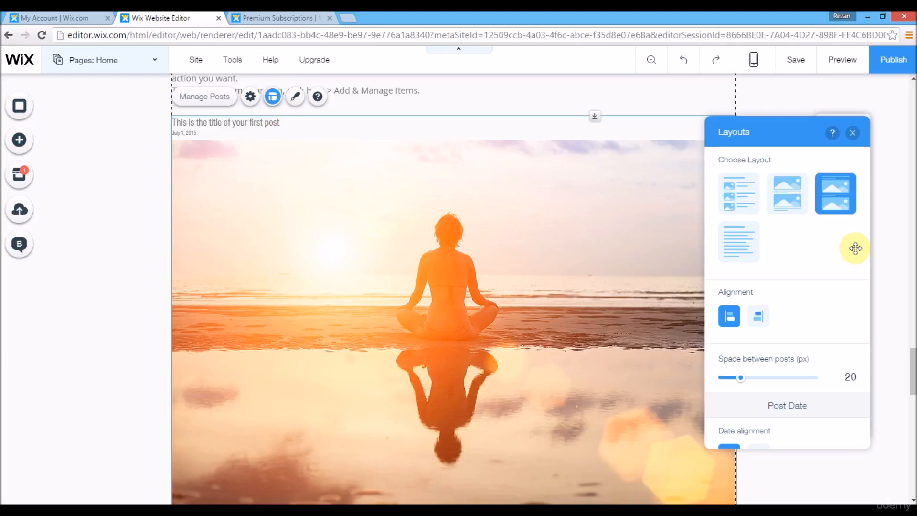
pyautogui.click(853, 133)
pyautogui.moveTo(912, 411); pyautogui.dragTo(912, 476)
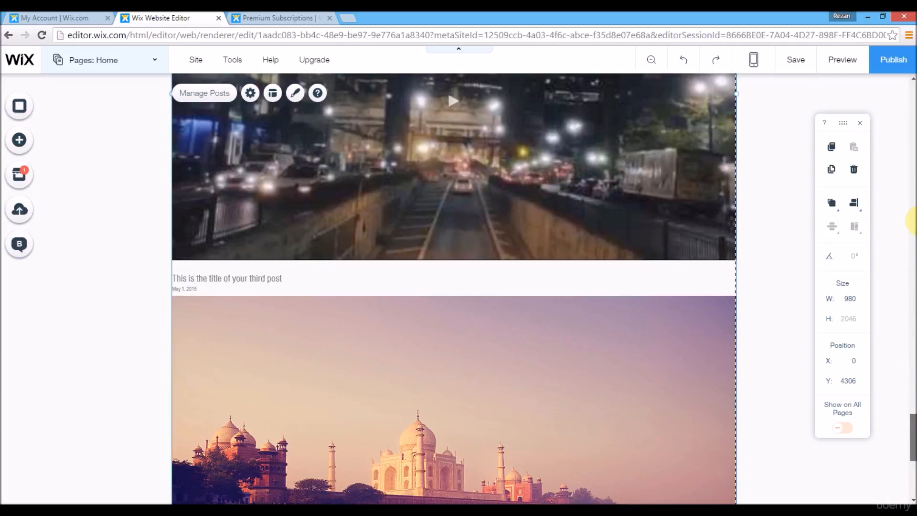
pyautogui.click(912, 139)
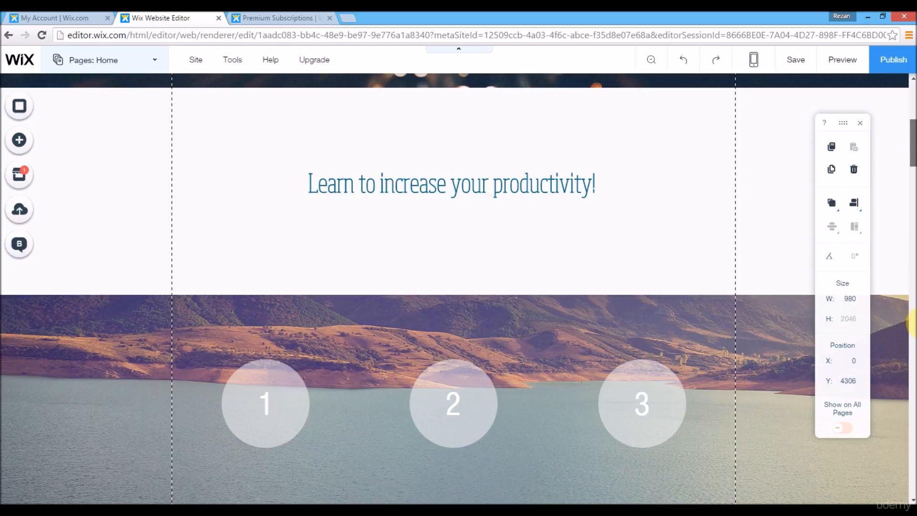
pyautogui.moveTo(912, 363); pyautogui.dragTo(912, 397)
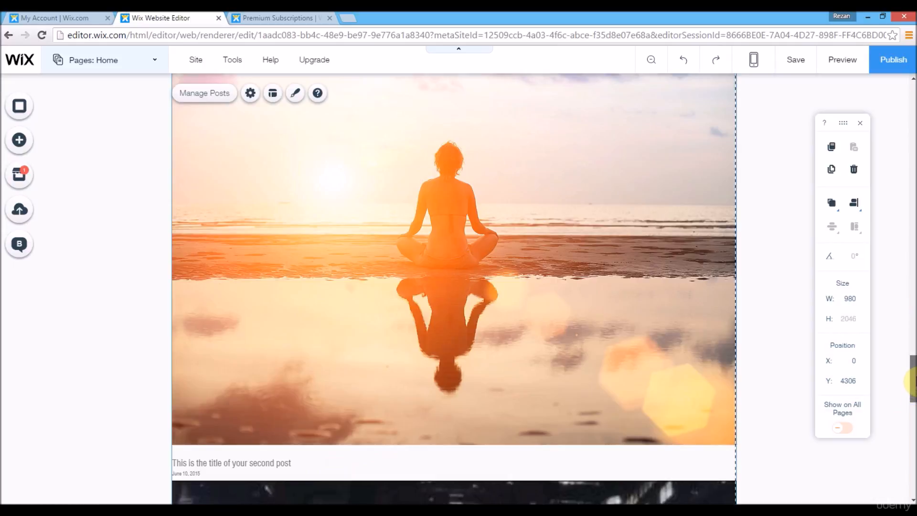
pyautogui.scroll(3, 567, 393)
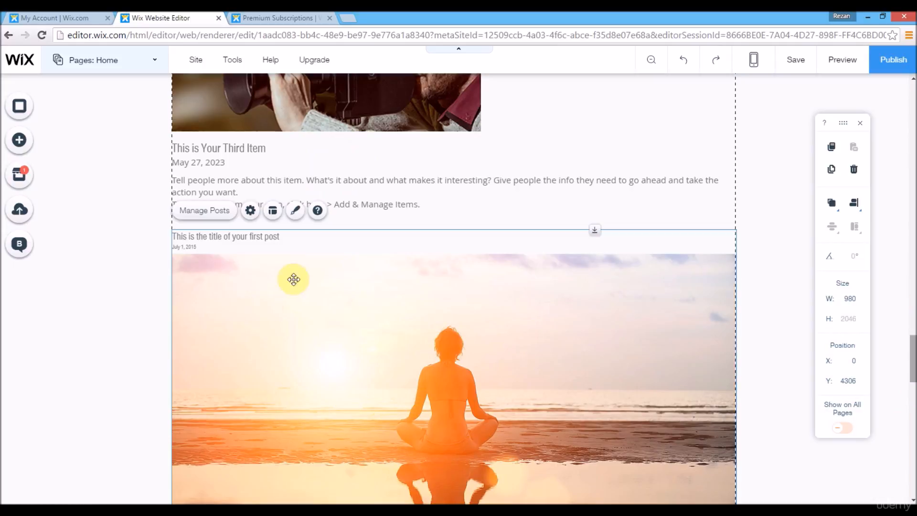
pyautogui.click(271, 212)
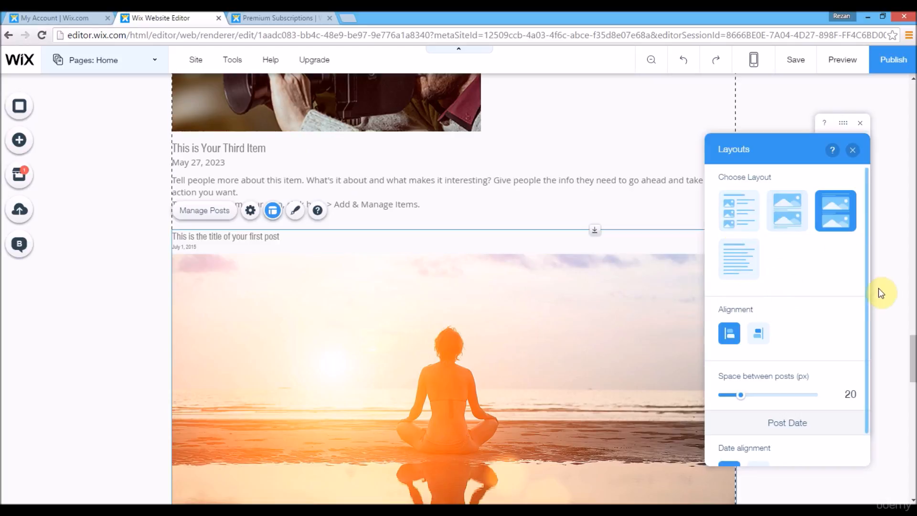
pyautogui.scroll(-2, 865, 299)
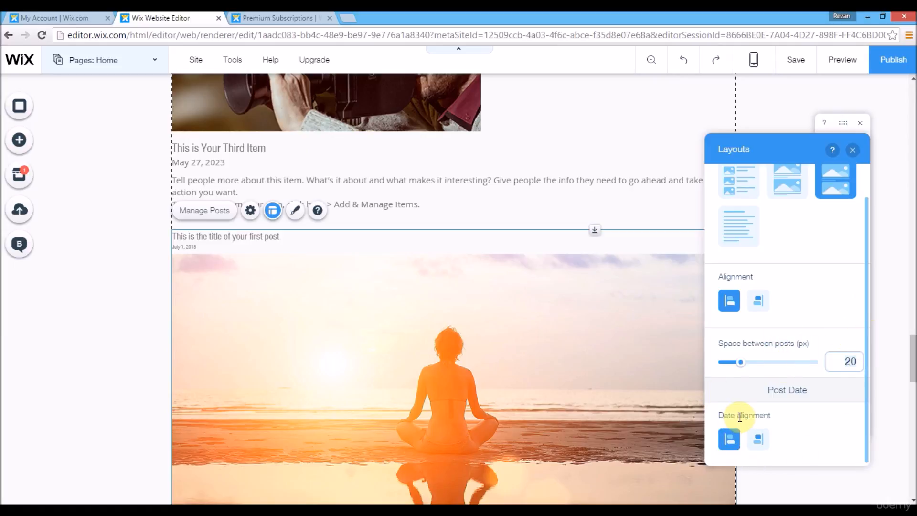
pyautogui.click(761, 446)
pyautogui.click(852, 149)
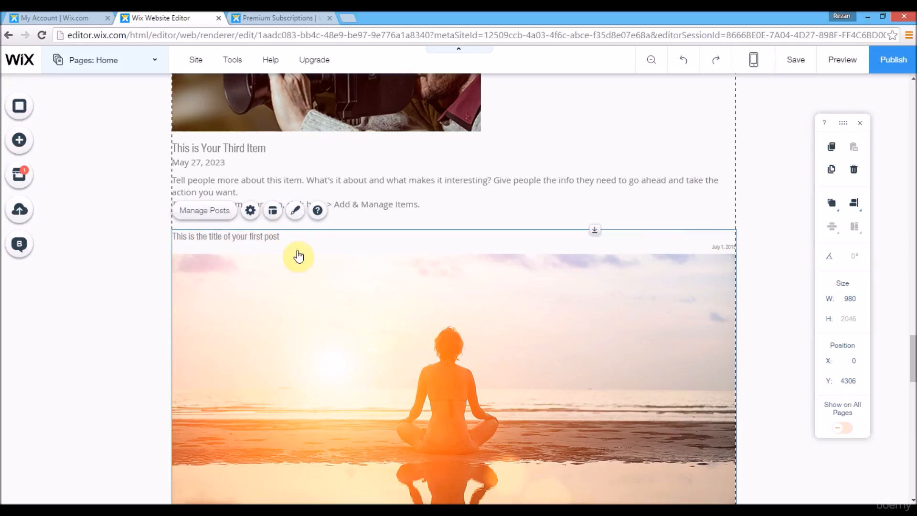
# Add the single-image Featured Posts element with the title on top below the Recent Posts element, at X 0 and about Y 6377.
pyautogui.moveTo(912, 347); pyautogui.dragTo(913, 447)
pyautogui.scroll(-10, 244, 237)
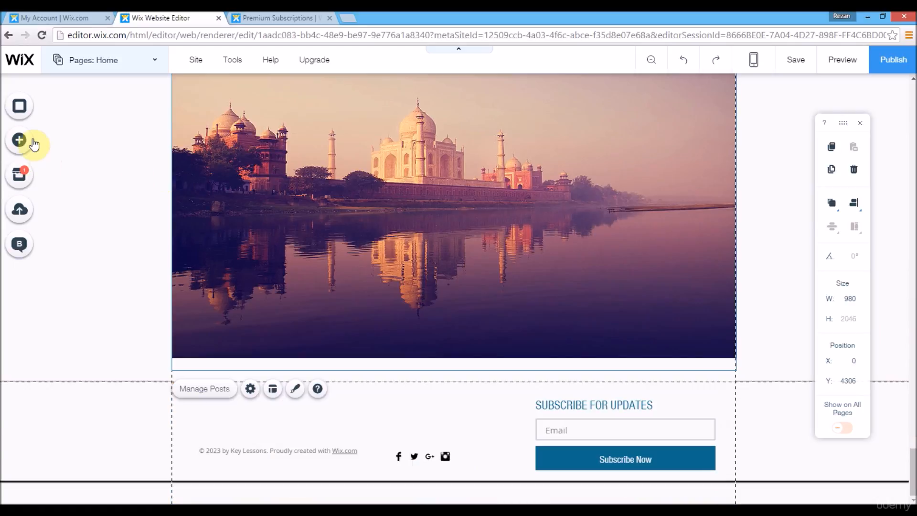
pyautogui.click(24, 138)
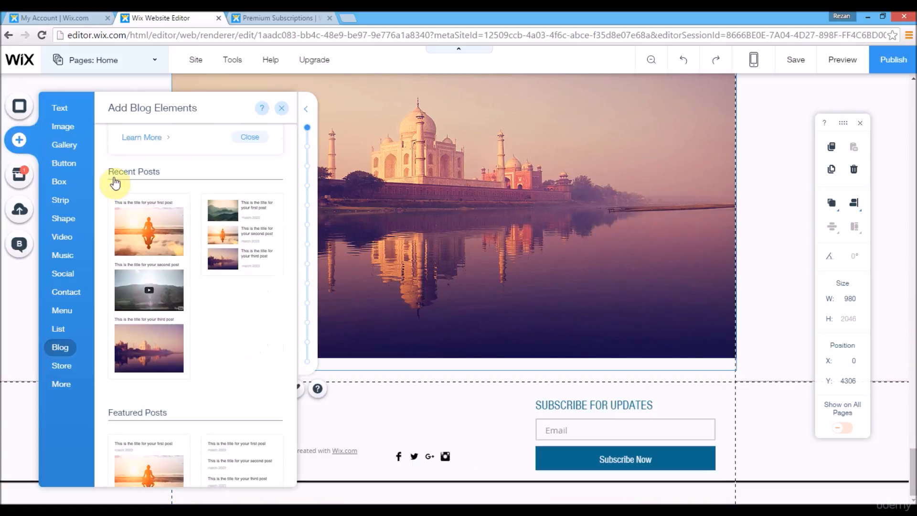
pyautogui.moveTo(293, 180); pyautogui.dragTo(294, 206)
pyautogui.moveTo(154, 327); pyautogui.dragTo(435, 289)
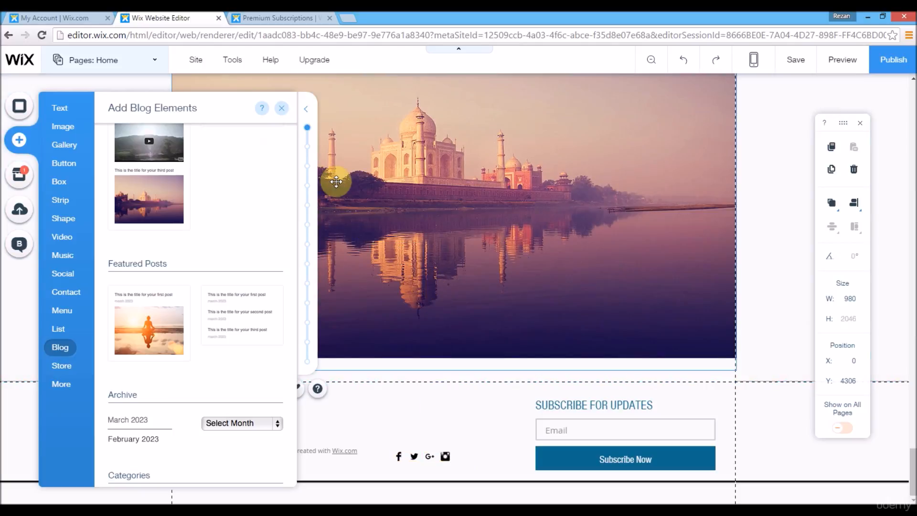
pyautogui.click(282, 108)
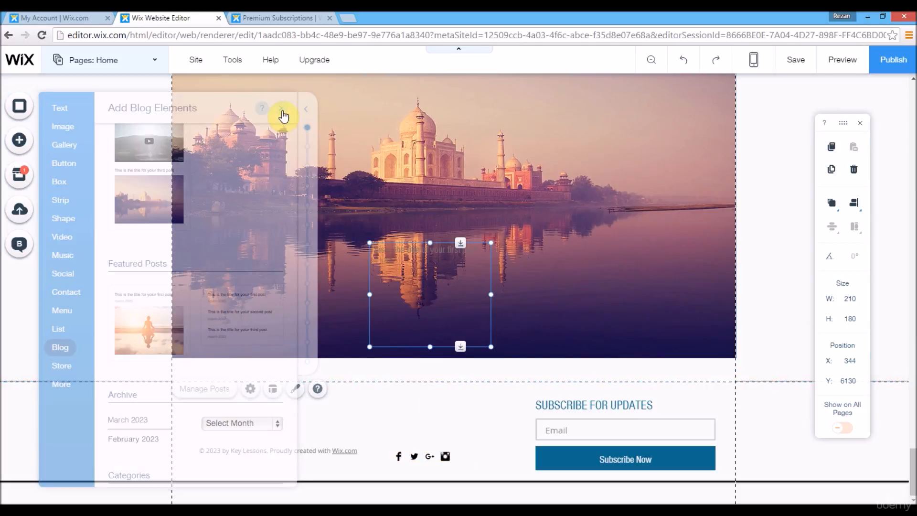
pyautogui.click(414, 340)
pyautogui.moveTo(404, 352); pyautogui.dragTo(243, 431)
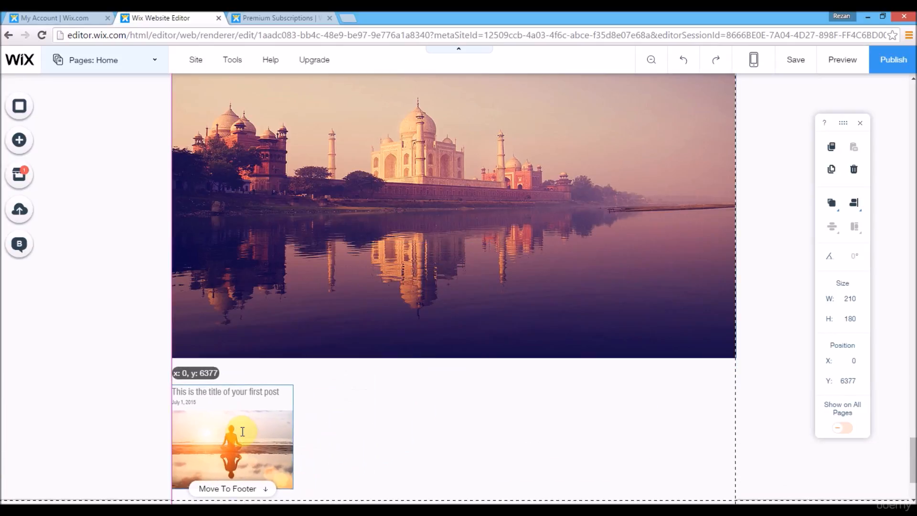
# Enlarge the Featured Posts element to about 979 px wide and 530 px high.
pyautogui.scroll(-3, 912, 446)
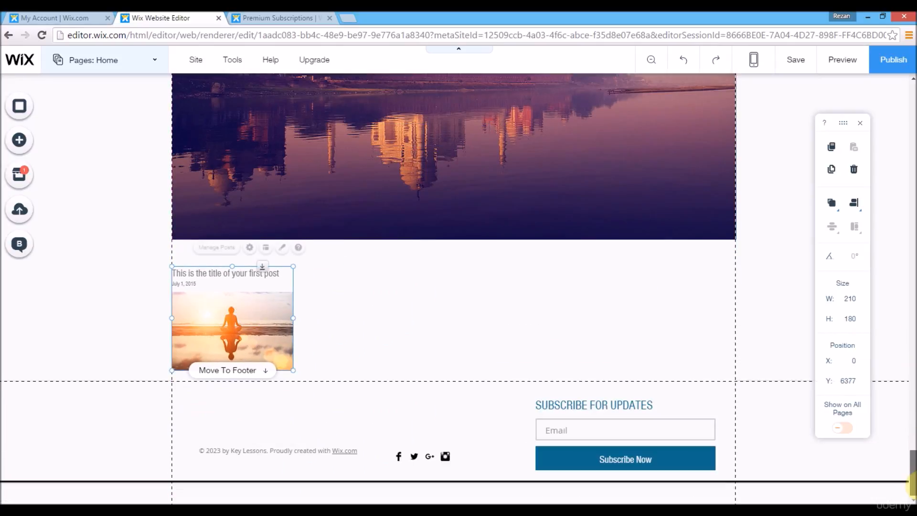
pyautogui.moveTo(310, 371); pyautogui.dragTo(707, 474)
pyautogui.scroll(-3, 528, 403)
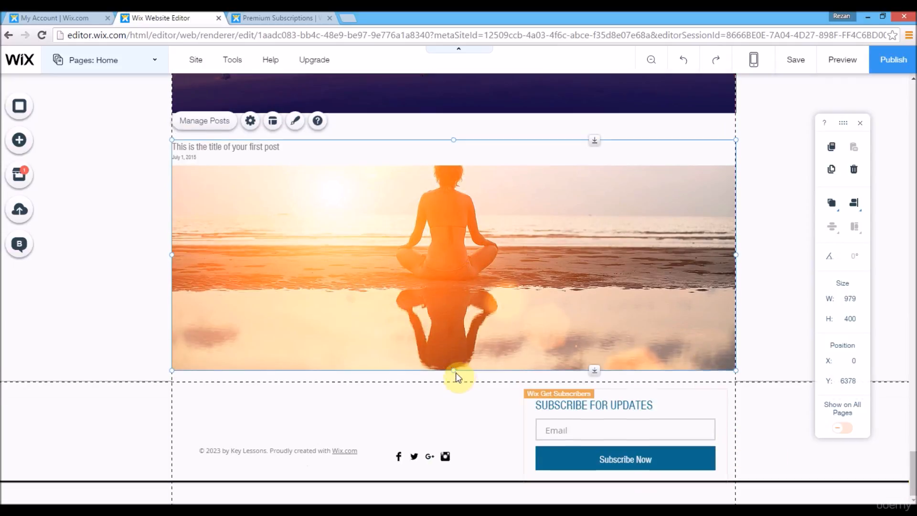
pyautogui.moveTo(462, 432); pyautogui.dragTo(466, 447)
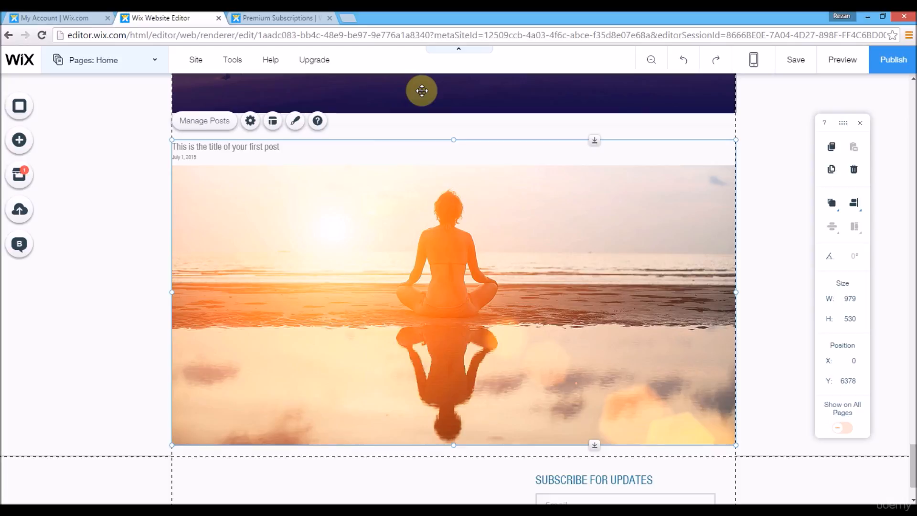
# Change the Featured Posts element to the layout of stacked large images with titles above, and look over the posts.
pyautogui.click(273, 125)
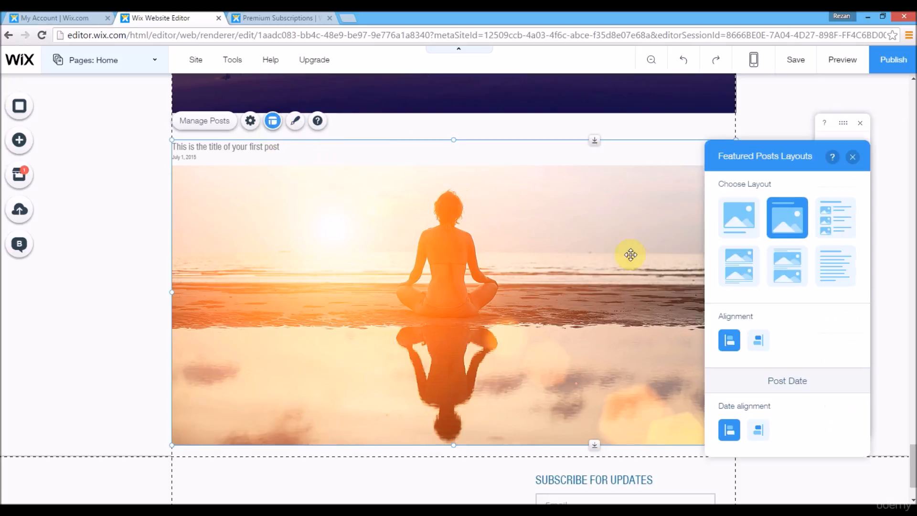
pyautogui.click(791, 282)
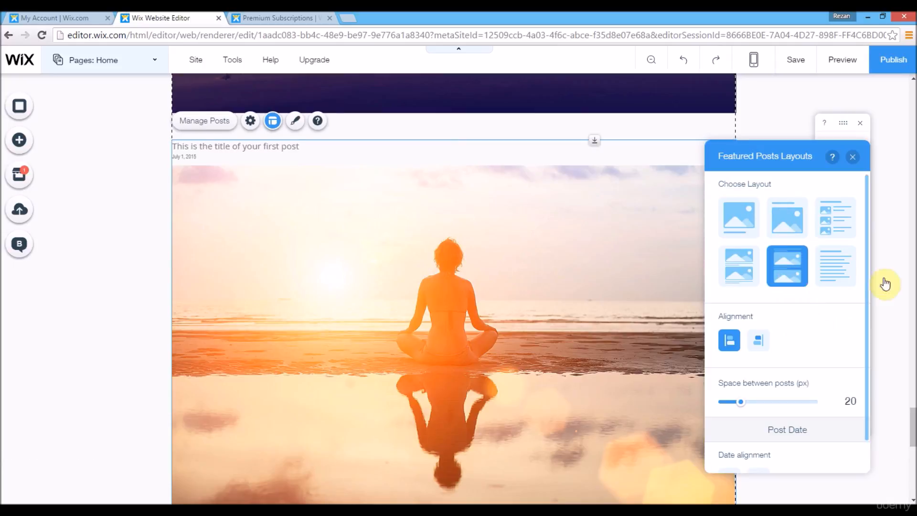
pyautogui.moveTo(912, 427)
pyautogui.mouseDown()
pyautogui.moveTo(912, 482)
pyautogui.moveTo(912, 409)
pyautogui.mouseUp()
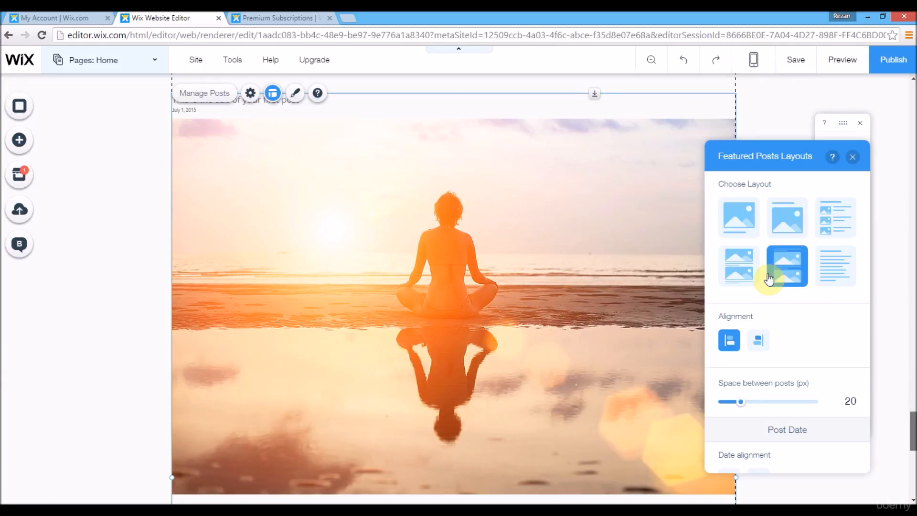
pyautogui.scroll(5, 764, 229)
pyautogui.click(852, 156)
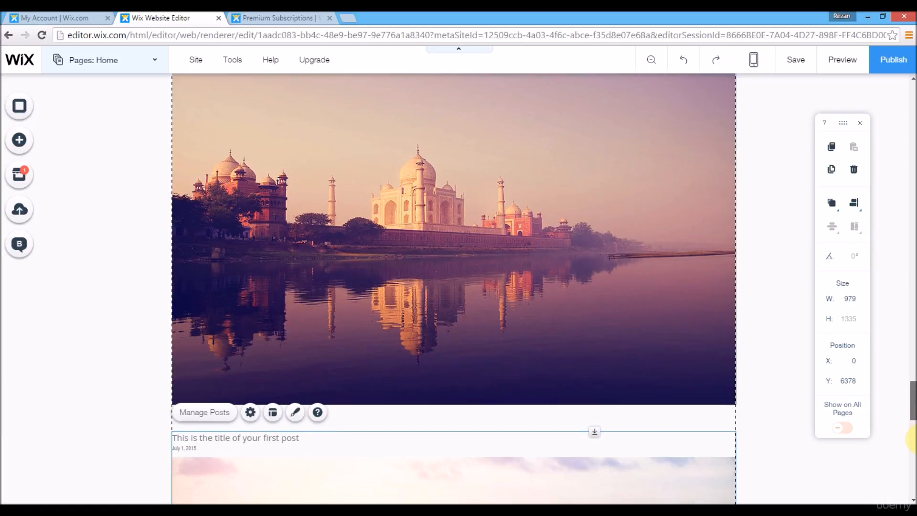
pyautogui.scroll(-8, 573, 307)
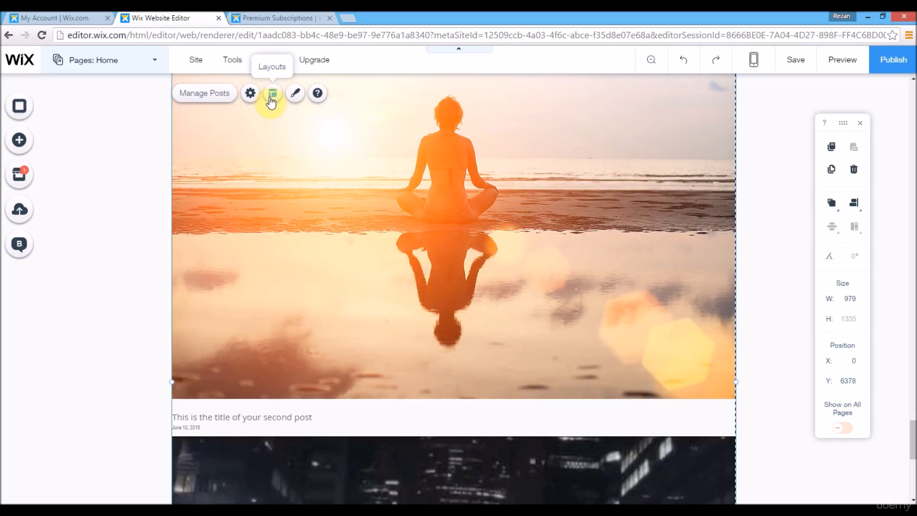
# Preview the site and open the first post from the Recent Posts element on the Home page.
pyautogui.scroll(1, 913, 406)
pyautogui.moveTo(912, 377); pyautogui.dragTo(912, 209)
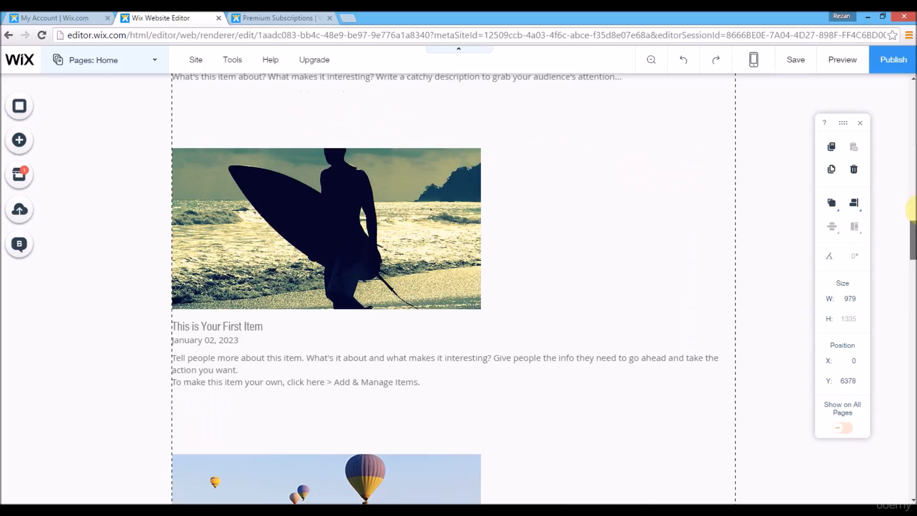
pyautogui.moveTo(911, 119); pyautogui.dragTo(911, 105)
pyautogui.scroll(5, 476, 231)
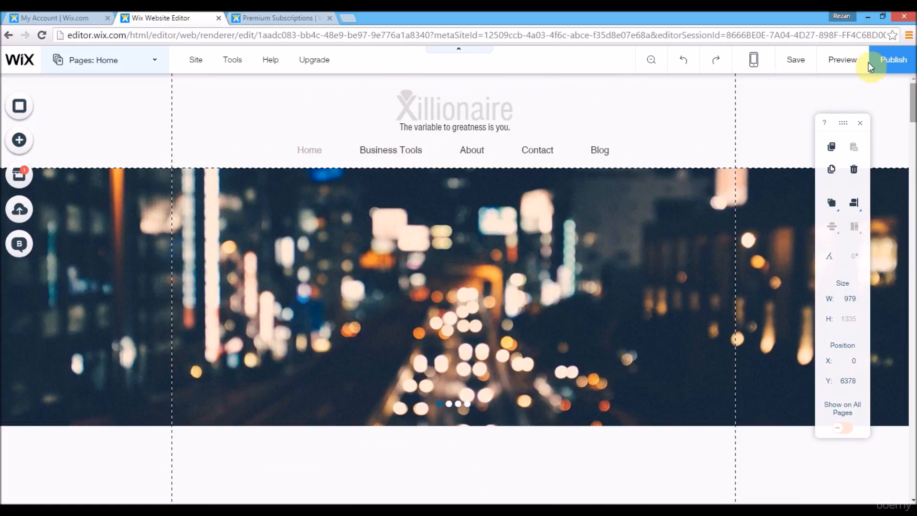
pyautogui.click(850, 63)
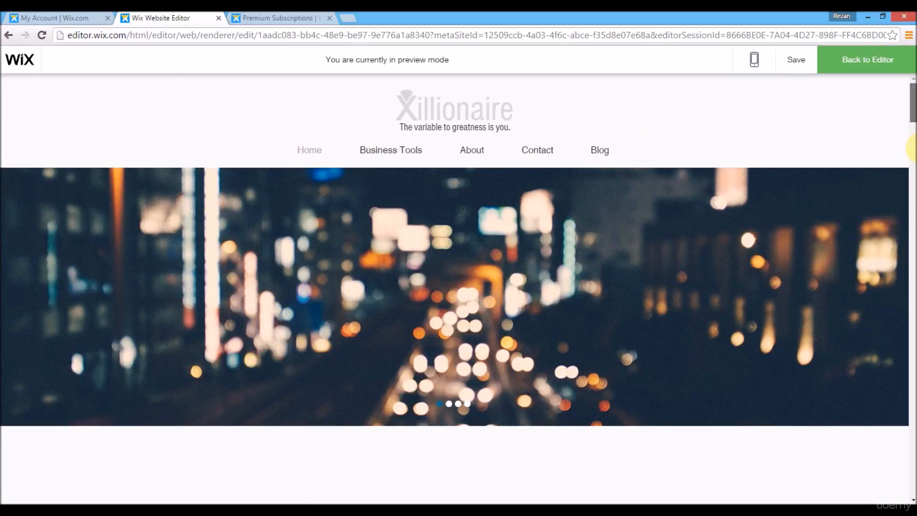
pyautogui.scroll(-2, 912, 276)
pyautogui.click(913, 343)
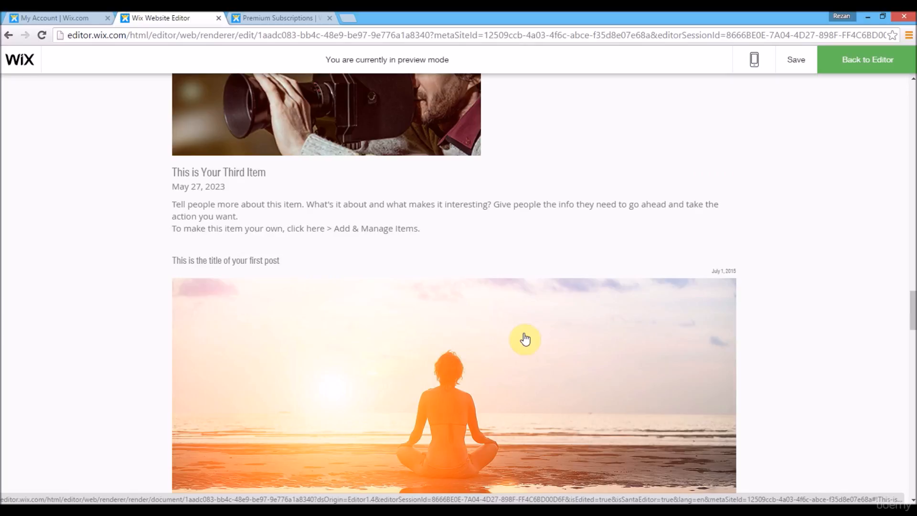
pyautogui.scroll(-3, 444, 341)
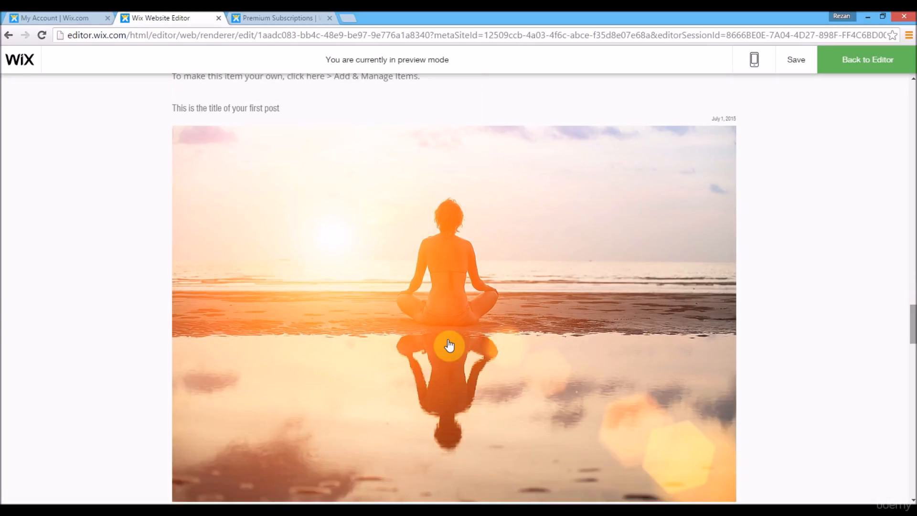
pyautogui.click(435, 338)
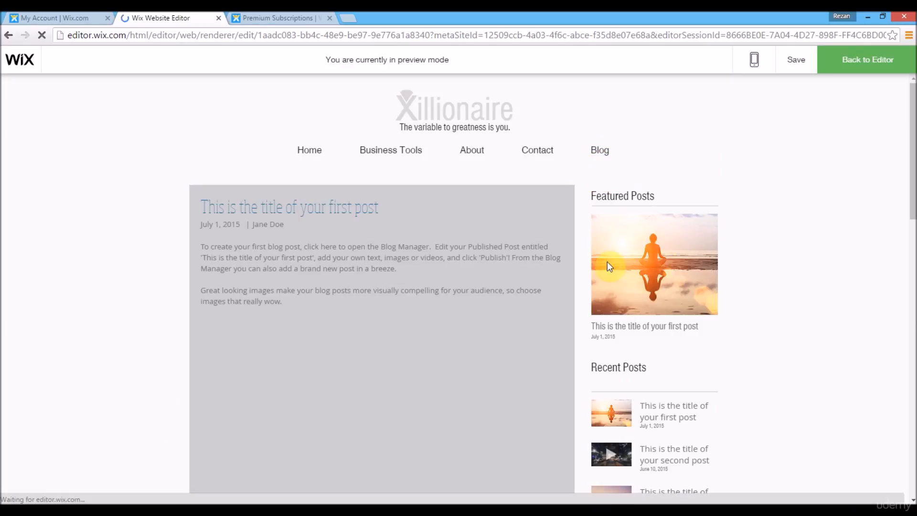
# Examine the first post's page down to its comments section and return to the editor.
pyautogui.moveTo(911, 198); pyautogui.dragTo(910, 466)
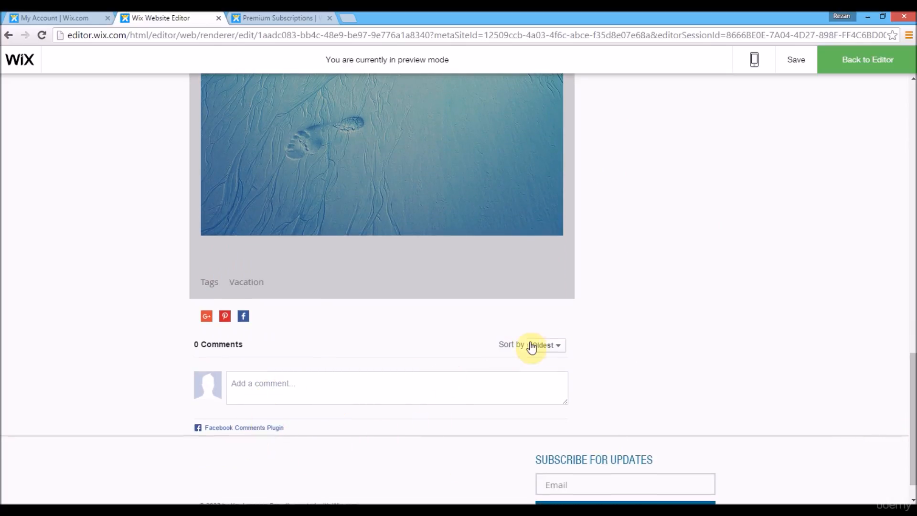
pyautogui.moveTo(911, 420); pyautogui.dragTo(911, 321)
pyautogui.moveTo(911, 261); pyautogui.dragTo(911, 144)
pyautogui.scroll(3, 730, 260)
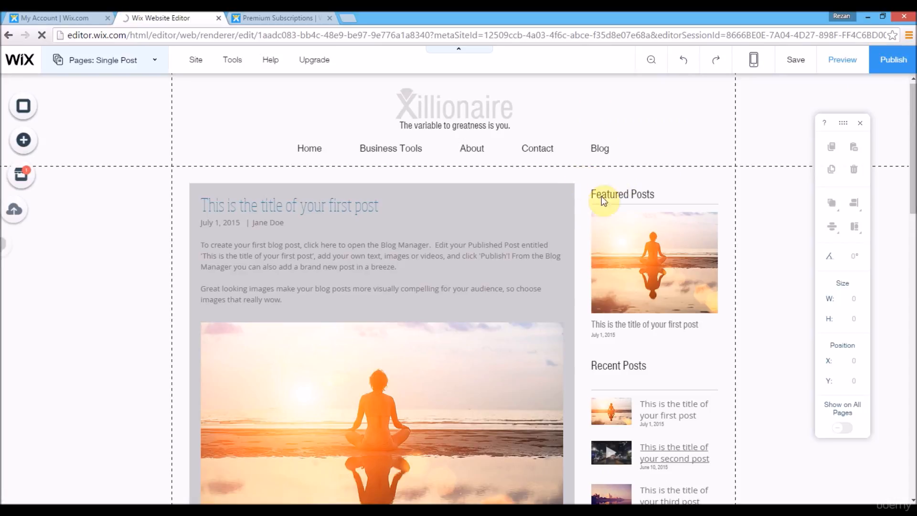
# Delete all the sidebar elements beside the post on the Single Post page, from Featured Posts down to Follow Us.
pyautogui.click(724, 476)
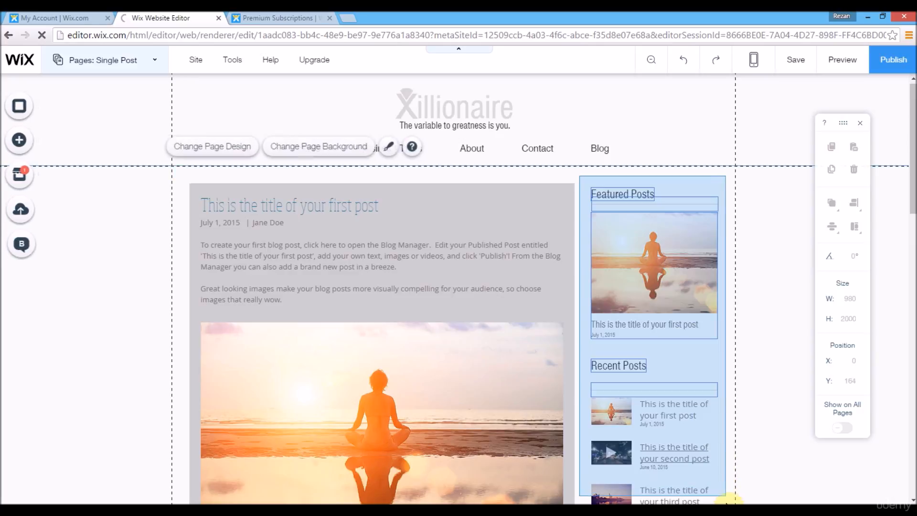
pyautogui.scroll(-2, 723, 493)
pyautogui.scroll(-5, 734, 443)
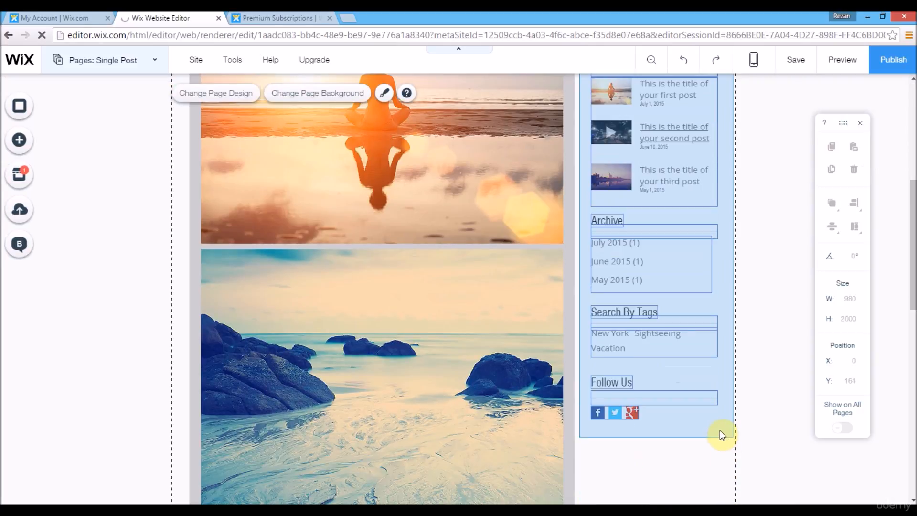
pyautogui.click(647, 273)
pyautogui.rightClick(641, 257)
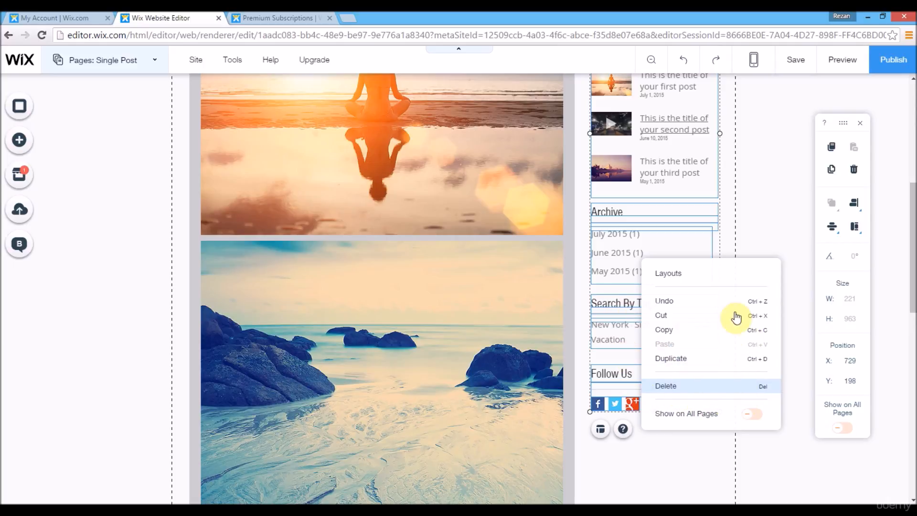
pyautogui.click(694, 385)
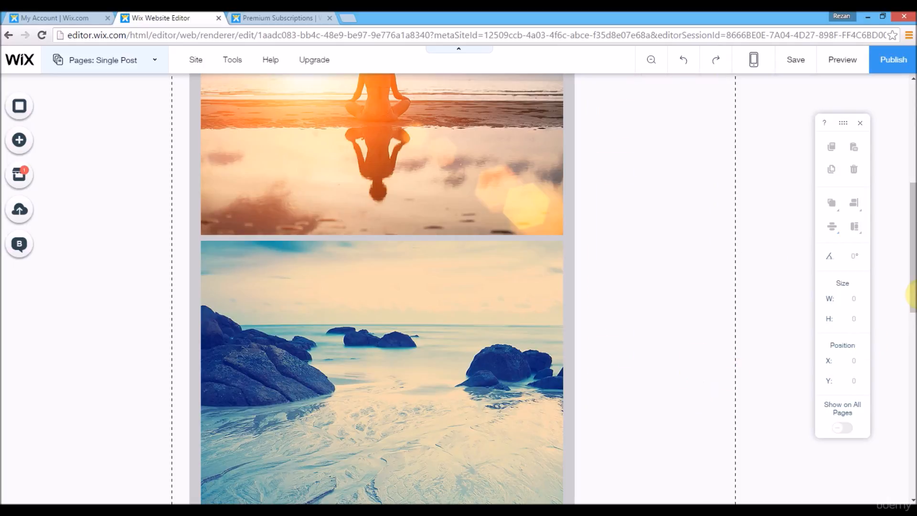
# Widen the post element on the Single Post page to about 925 px and look over the enlarged post.
pyautogui.scroll(4, 465, 314)
pyautogui.click(465, 315)
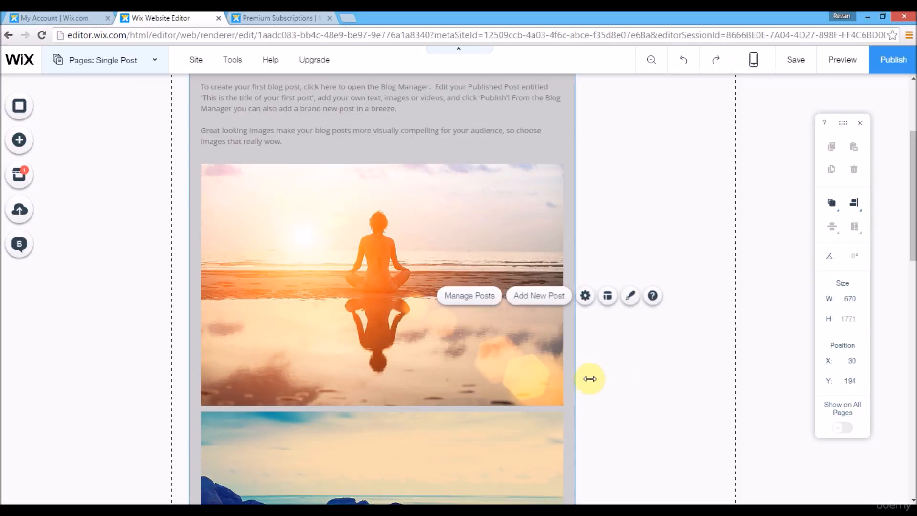
pyautogui.scroll(-1, 912, 281)
pyautogui.scroll(-3, 912, 282)
pyautogui.moveTo(577, 365); pyautogui.dragTo(720, 371)
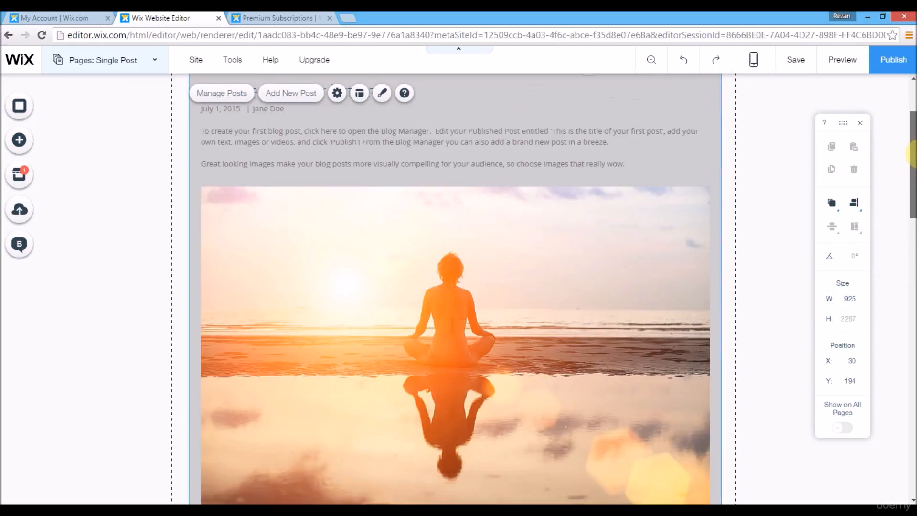
pyautogui.scroll(-8, 912, 287)
pyautogui.scroll(-5, 912, 334)
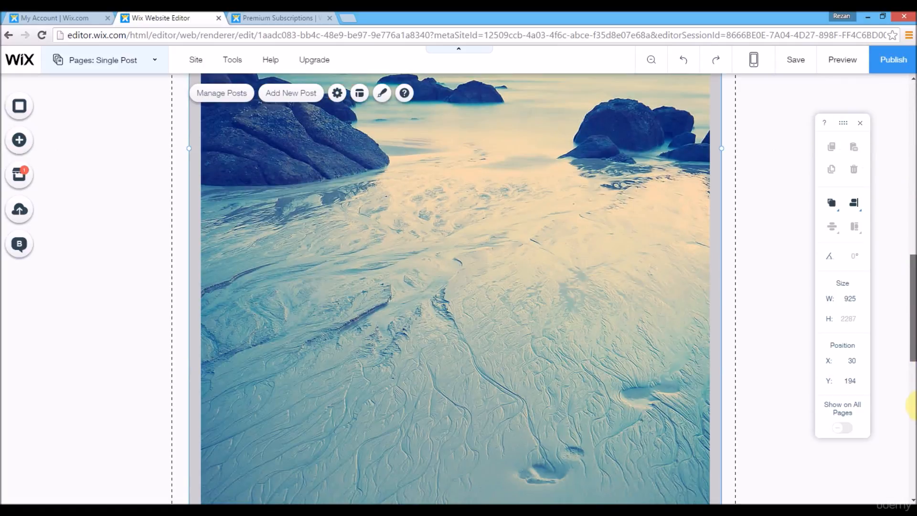
pyautogui.scroll(-6, 912, 432)
pyautogui.moveTo(912, 365); pyautogui.dragTo(911, 90)
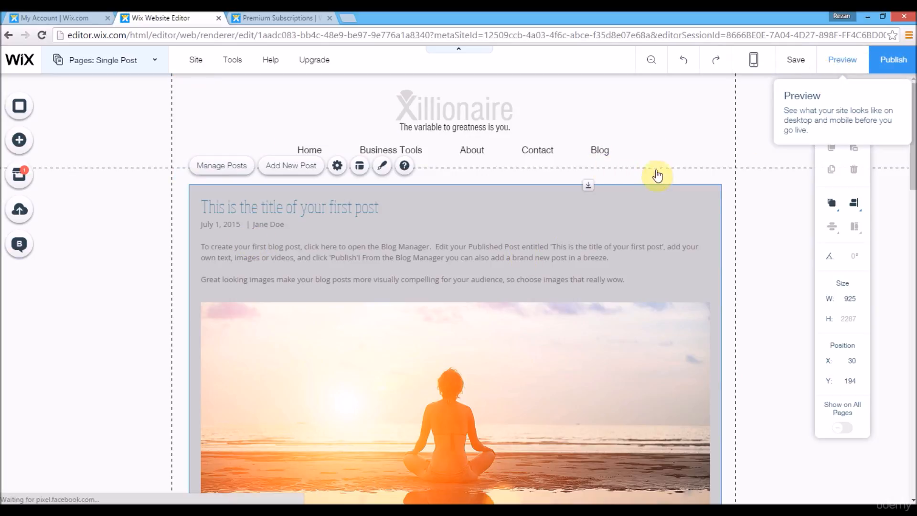
# In the preview, open the first post from the Home page's Featured Posts element and check its page down to the comments.
pyautogui.click(316, 153)
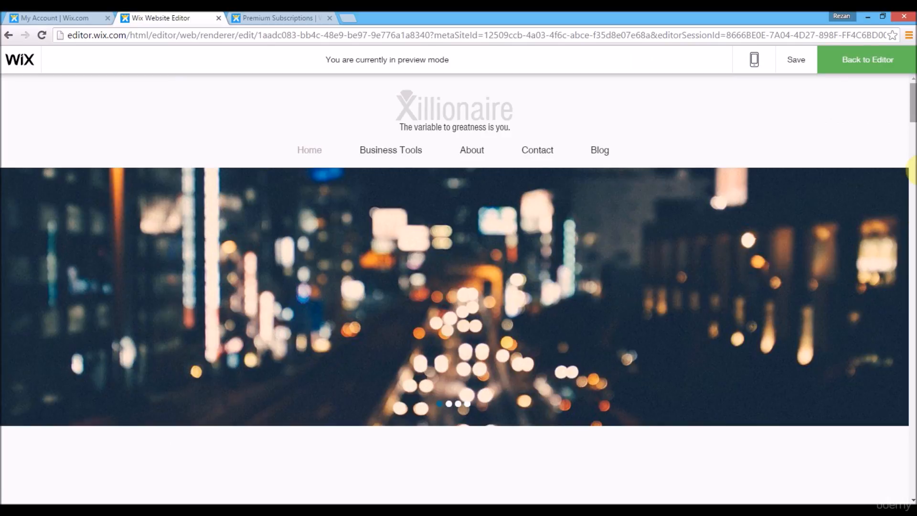
pyautogui.moveTo(912, 172); pyautogui.dragTo(910, 353)
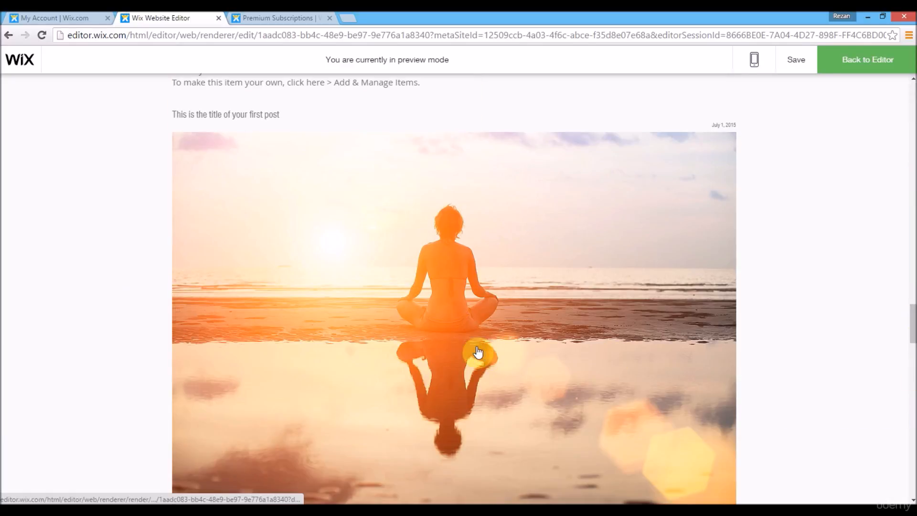
pyautogui.click(352, 244)
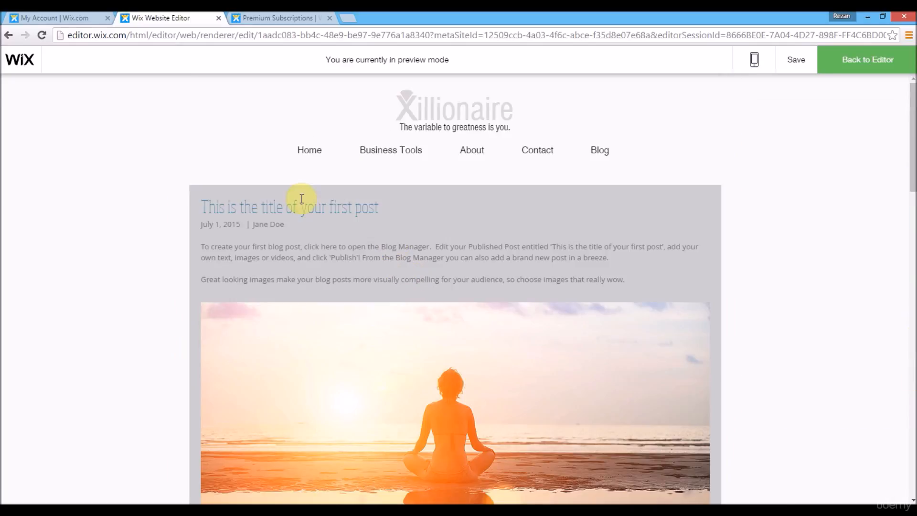
pyautogui.moveTo(912, 154); pyautogui.dragTo(913, 440)
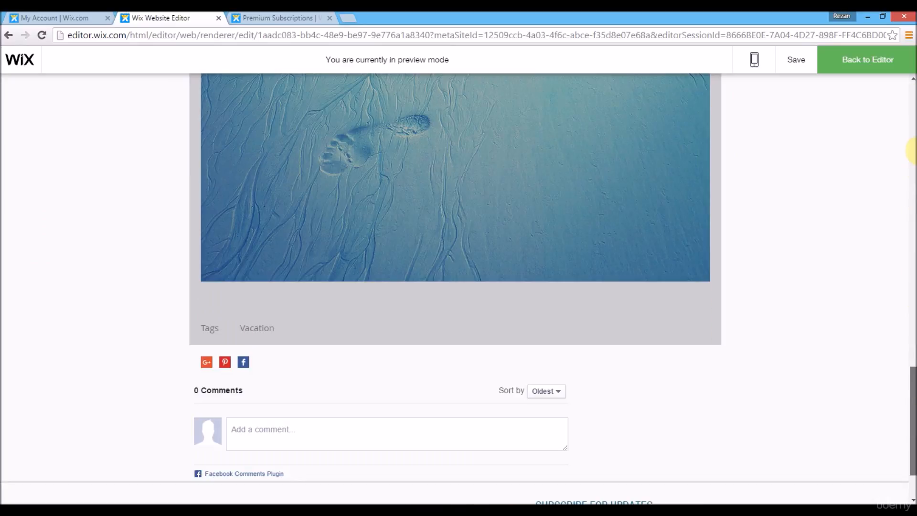
pyautogui.scroll(15, 911, 167)
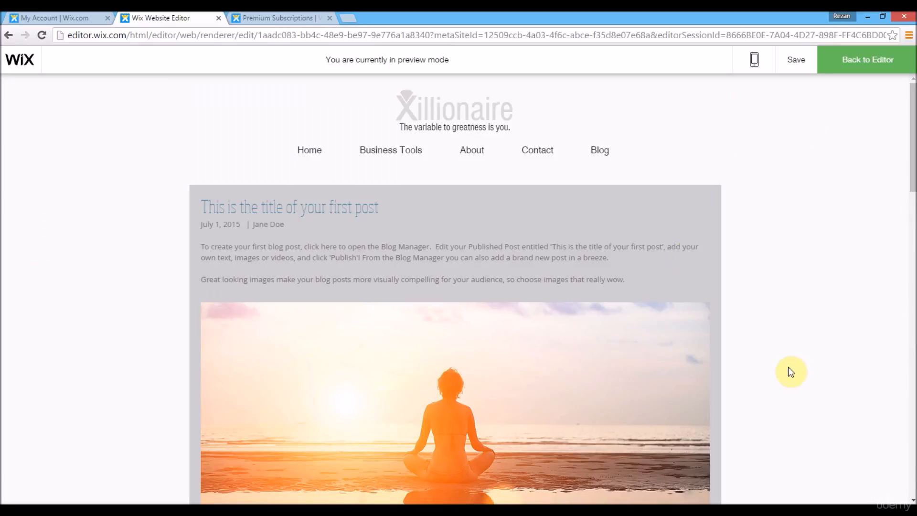
# Preview the Blog page, open its first post and check that post's page down to the comments section.
pyautogui.click(604, 148)
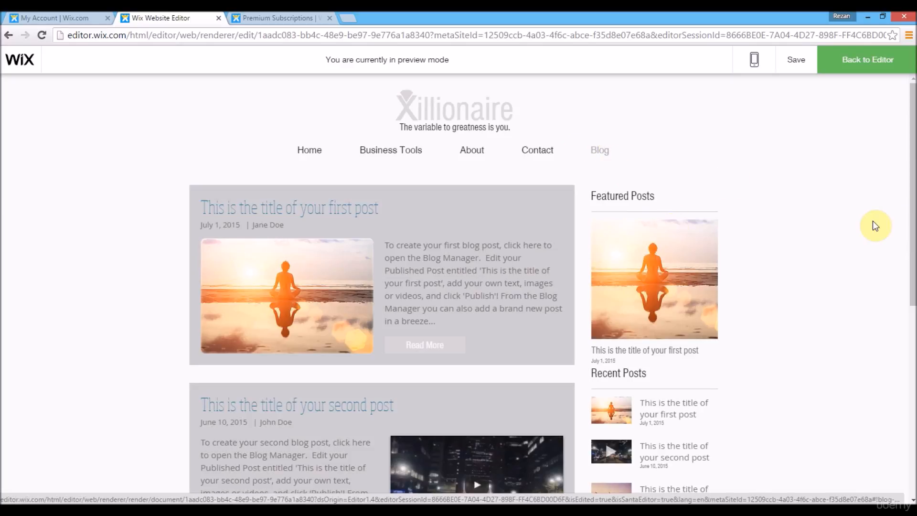
pyautogui.scroll(-2, 874, 225)
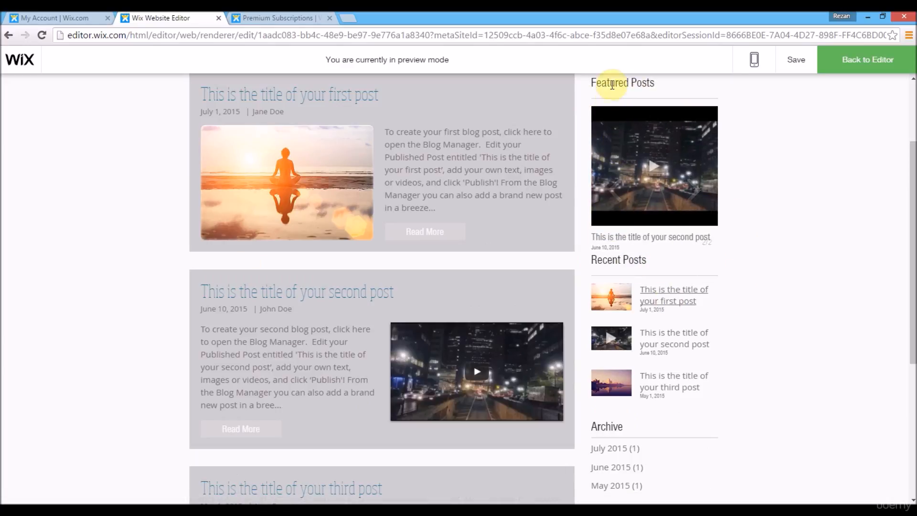
pyautogui.moveTo(912, 266); pyautogui.dragTo(912, 349)
pyautogui.scroll(6, 796, 228)
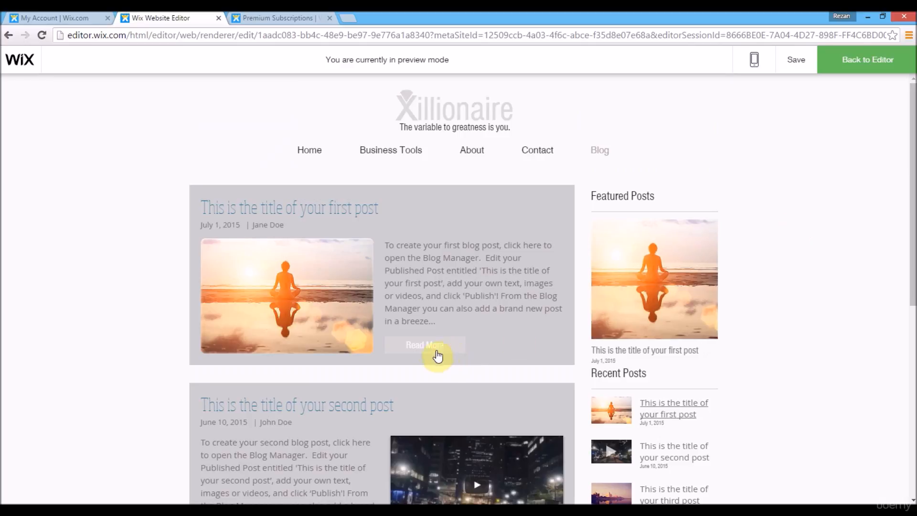
pyautogui.click(334, 290)
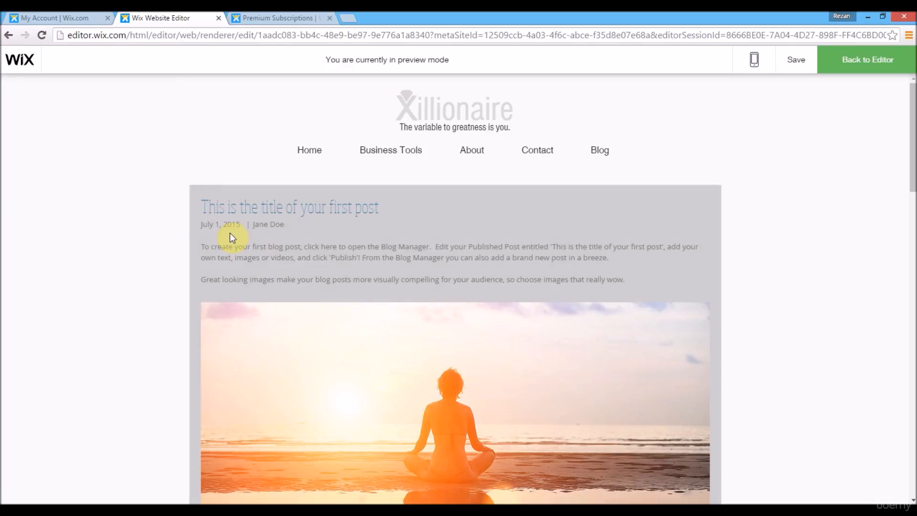
pyautogui.moveTo(911, 128); pyautogui.dragTo(911, 367)
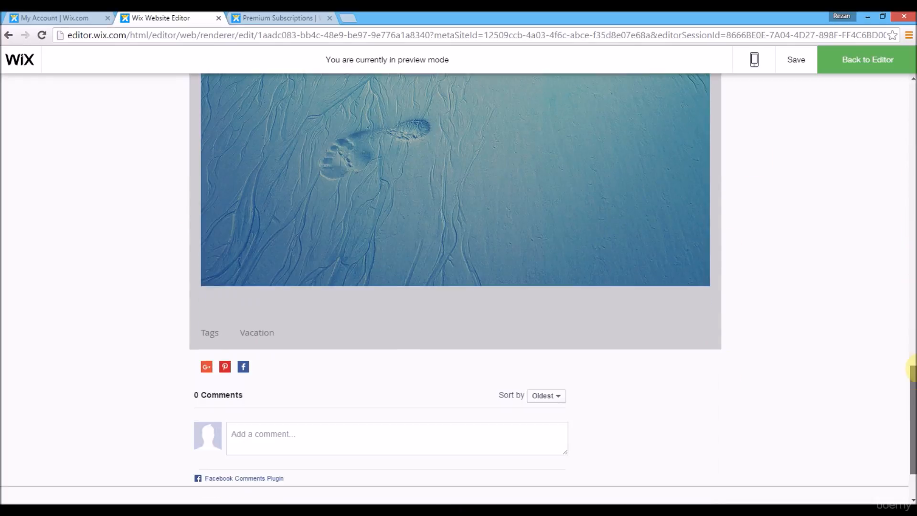
pyautogui.click(912, 133)
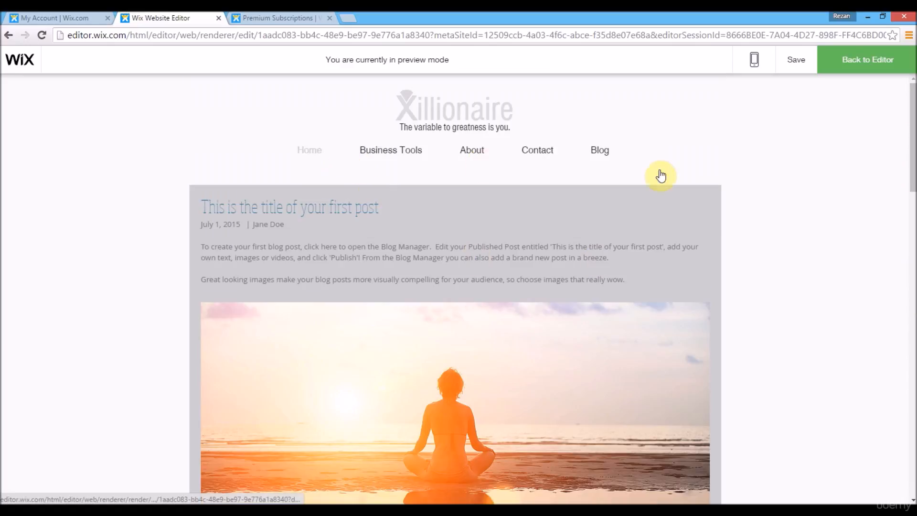
# Return to the Home page in the preview, save the site and close the save confirmation.
pyautogui.click(318, 151)
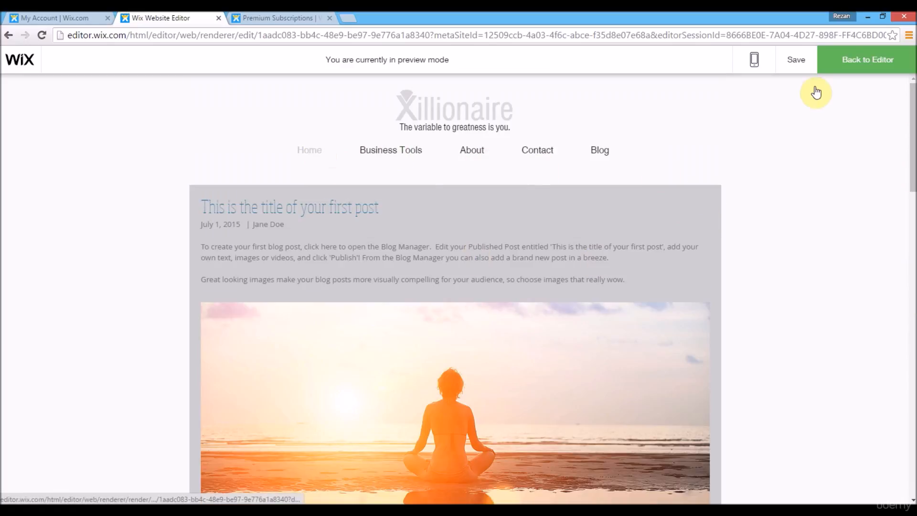
pyautogui.click(798, 60)
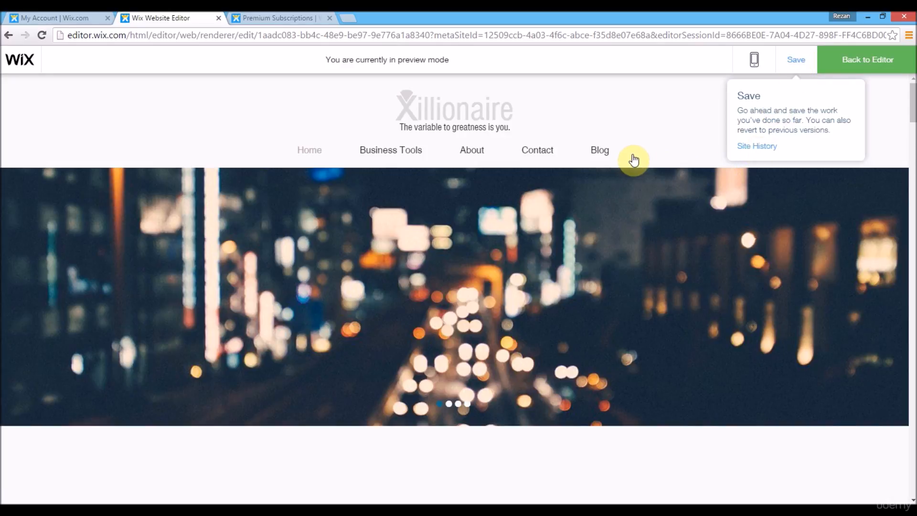
pyautogui.click(614, 159)
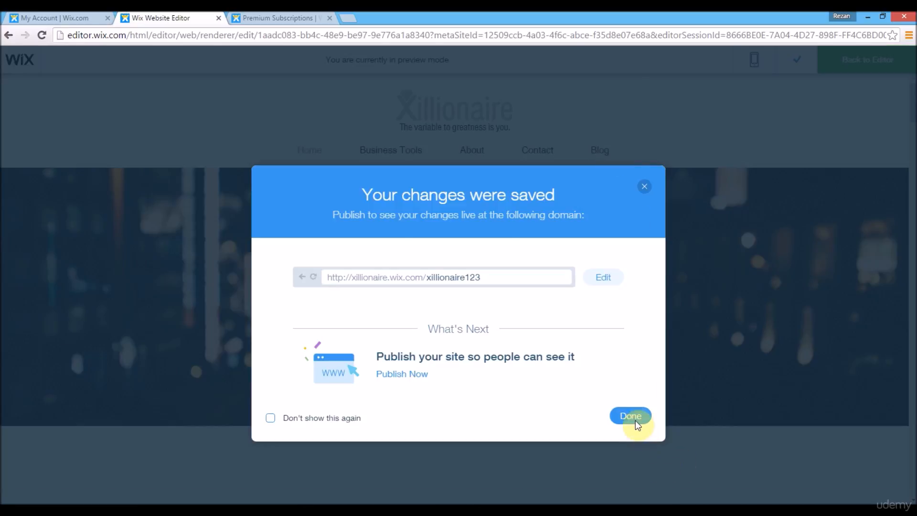
pyautogui.click(631, 416)
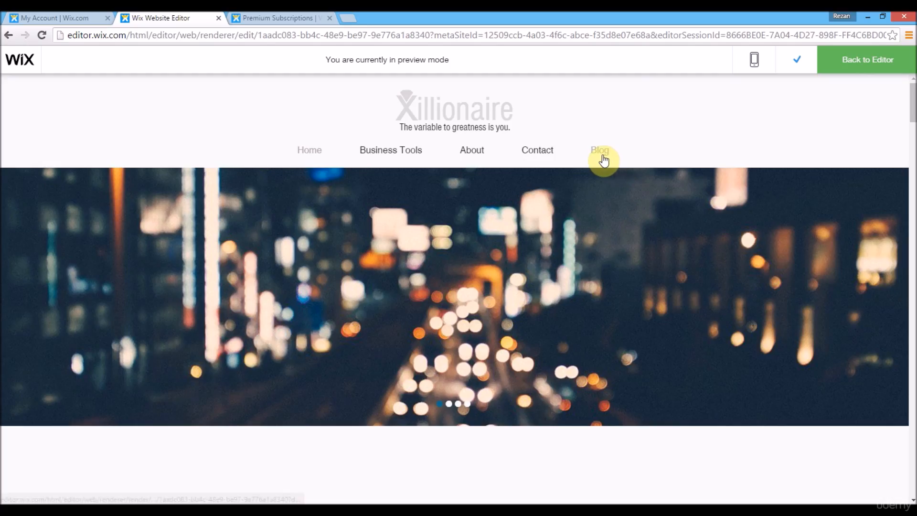
# Examine the previewed Blog page's posts and sidebar down to the footer and return to the editor.
pyautogui.click(602, 157)
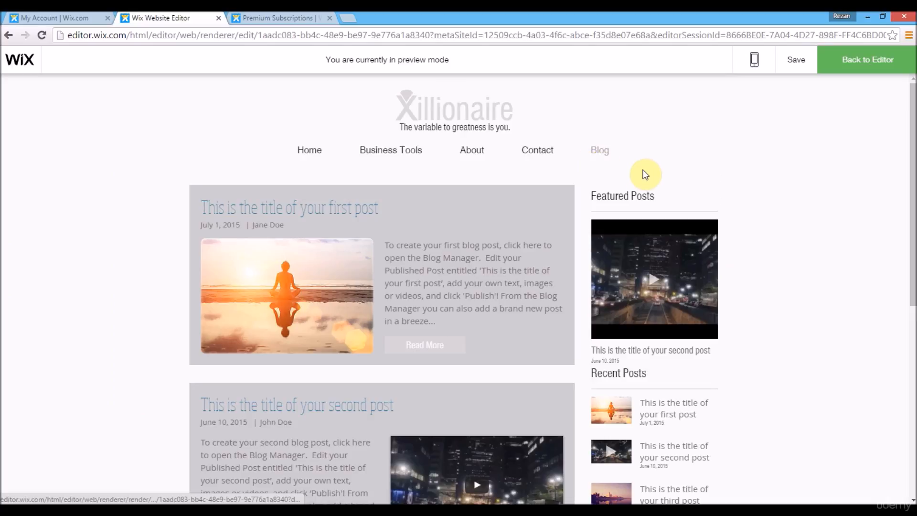
pyautogui.scroll(-2, 911, 238)
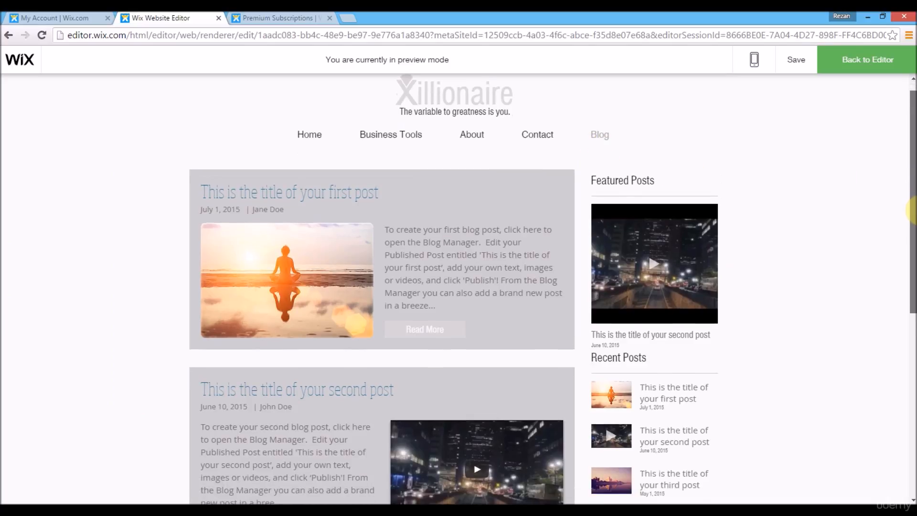
pyautogui.scroll(-5, 911, 279)
pyautogui.scroll(4, 911, 214)
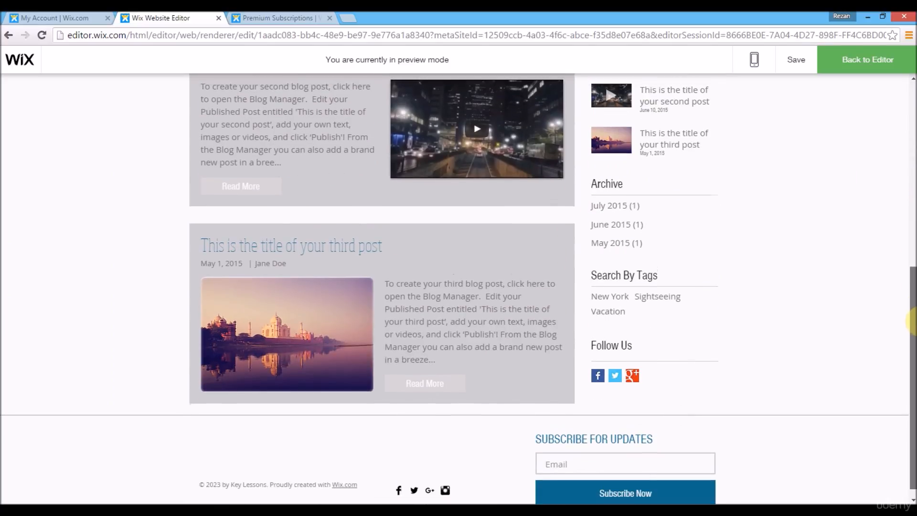
pyautogui.scroll(3, 911, 215)
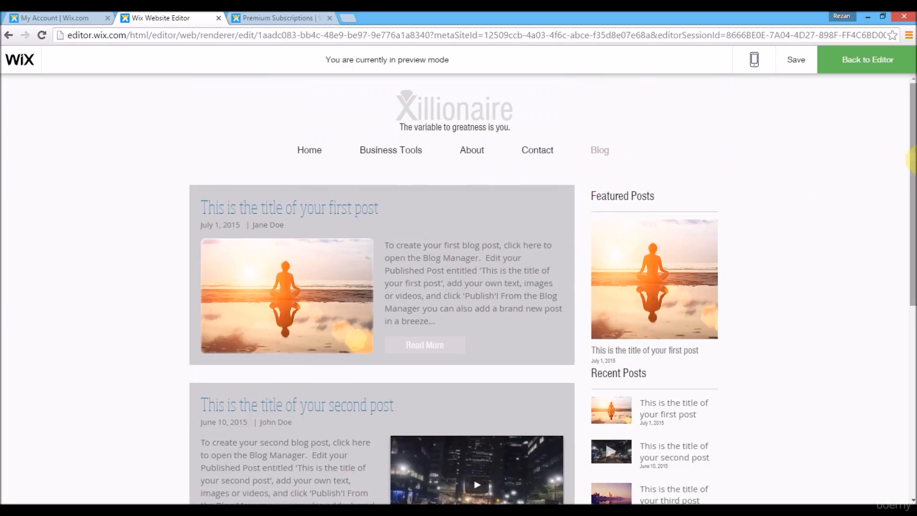
pyautogui.scroll(-1, 910, 158)
pyautogui.moveTo(911, 169); pyautogui.dragTo(910, 374)
pyautogui.moveTo(911, 410); pyautogui.dragTo(910, 199)
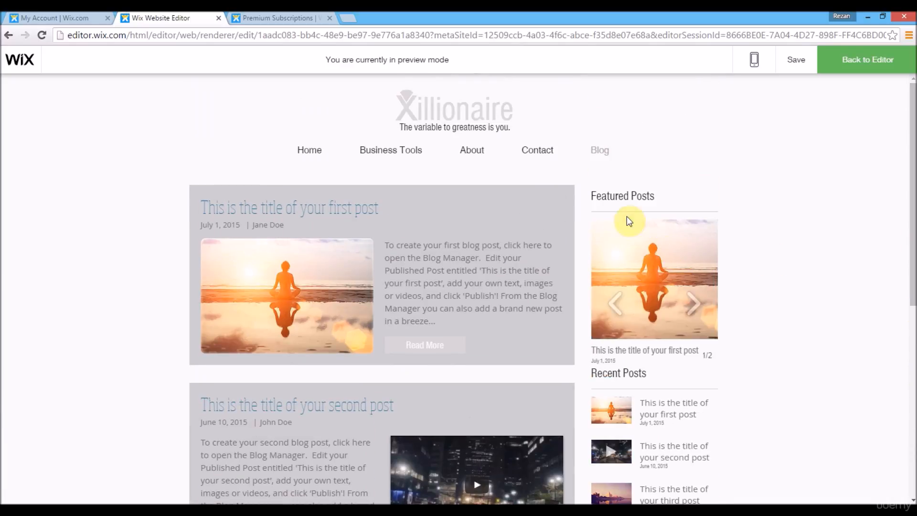
pyautogui.moveTo(912, 198); pyautogui.dragTo(912, 242)
pyautogui.scroll(-1, 911, 243)
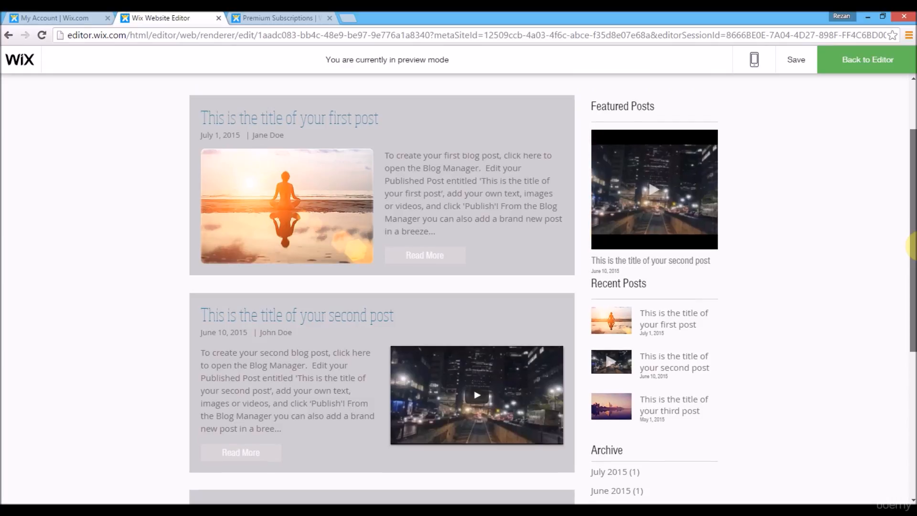
pyautogui.scroll(-6, 912, 246)
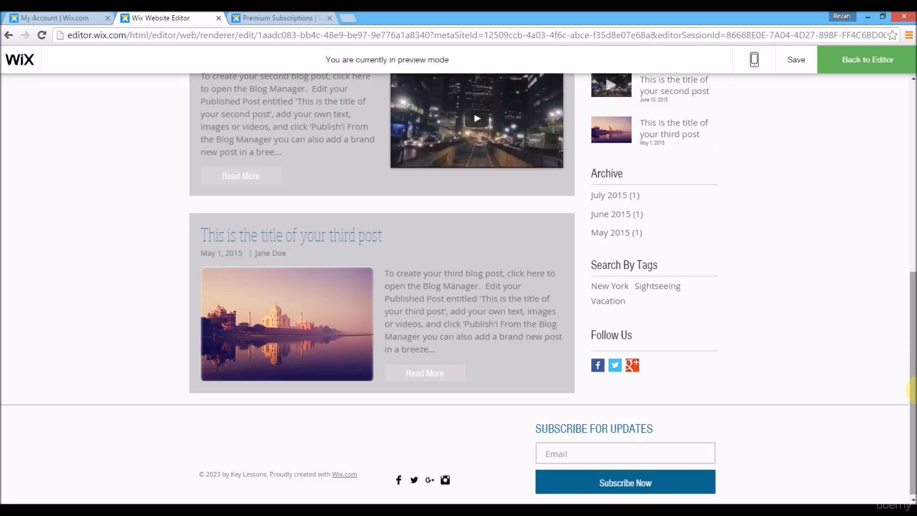
pyautogui.scroll(8, 911, 389)
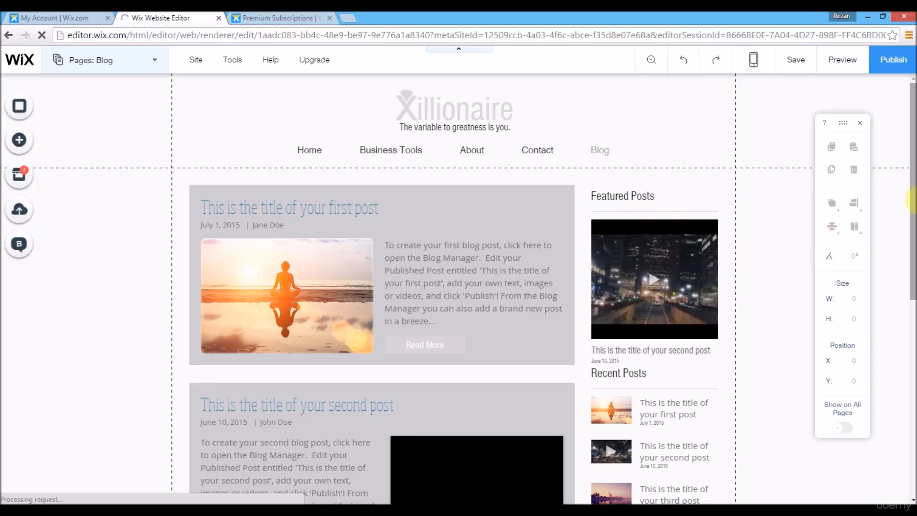
pyautogui.moveTo(911, 225); pyautogui.dragTo(912, 191)
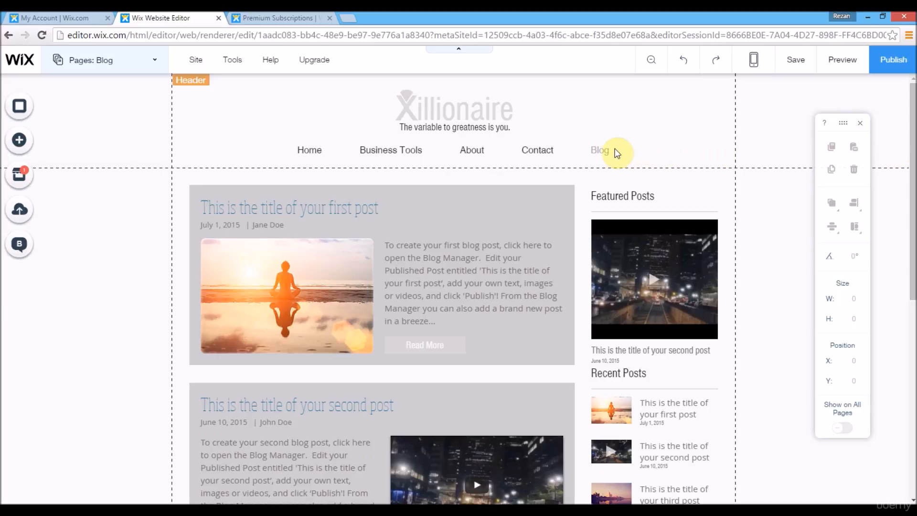
# Open the blog management window from the Blog Manager and view the published posts.
pyautogui.click(20, 245)
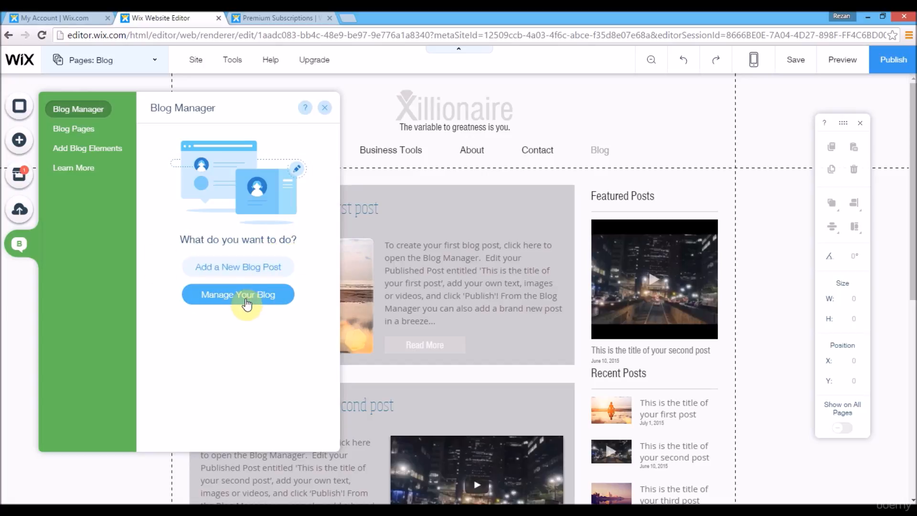
pyautogui.click(246, 304)
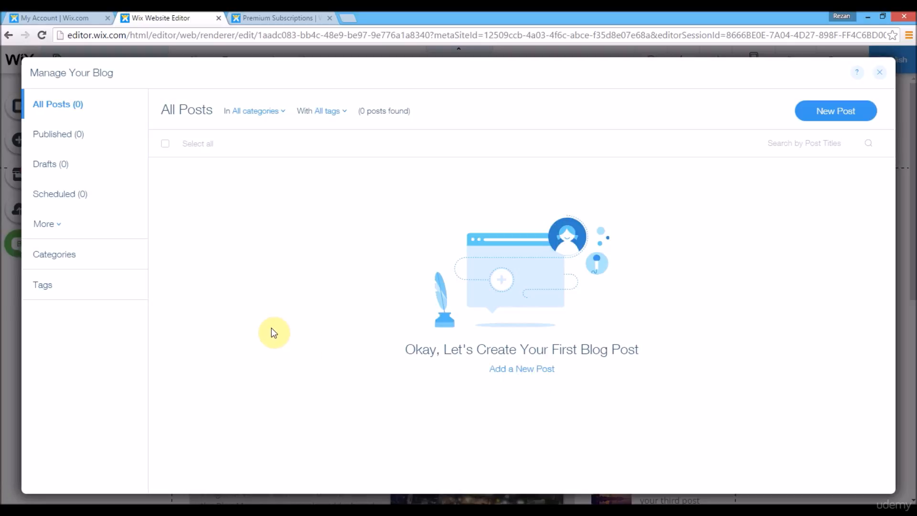
pyautogui.click(66, 147)
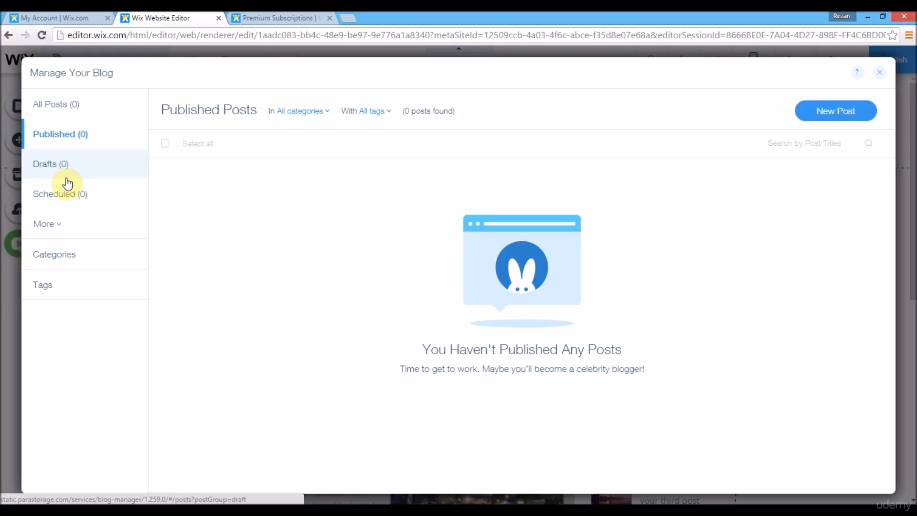
# View the drafts, expand the additional post groups and return to the list of all posts.
pyautogui.click(68, 180)
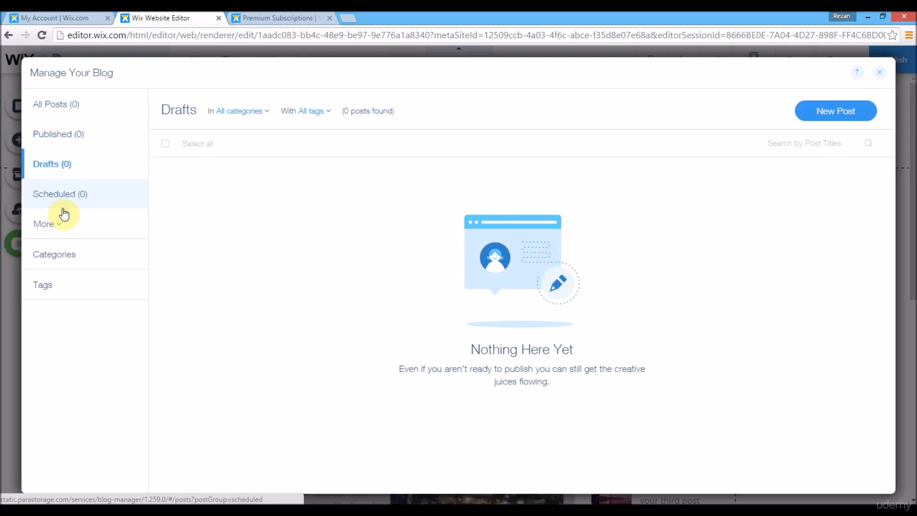
pyautogui.click(59, 228)
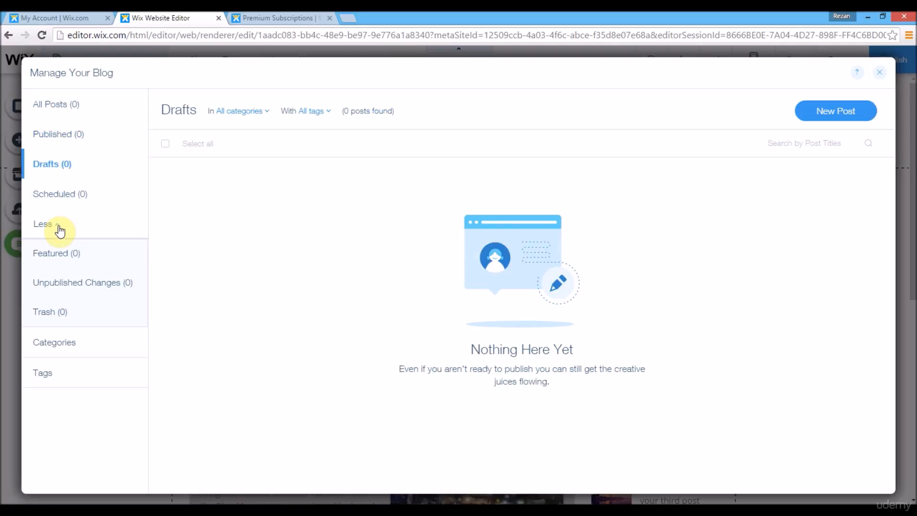
pyautogui.click(65, 111)
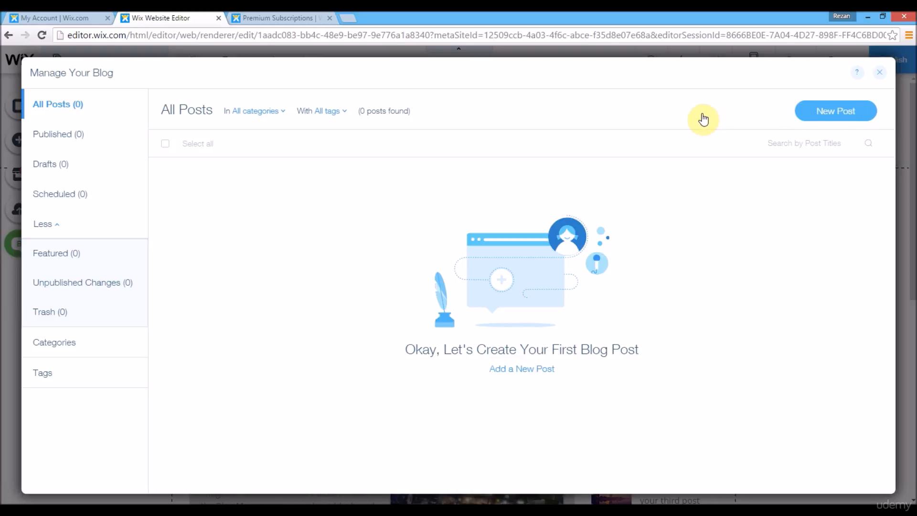
# Create a new blog post titled "Test Title 1" and start its body text with "The n".
pyautogui.click(830, 113)
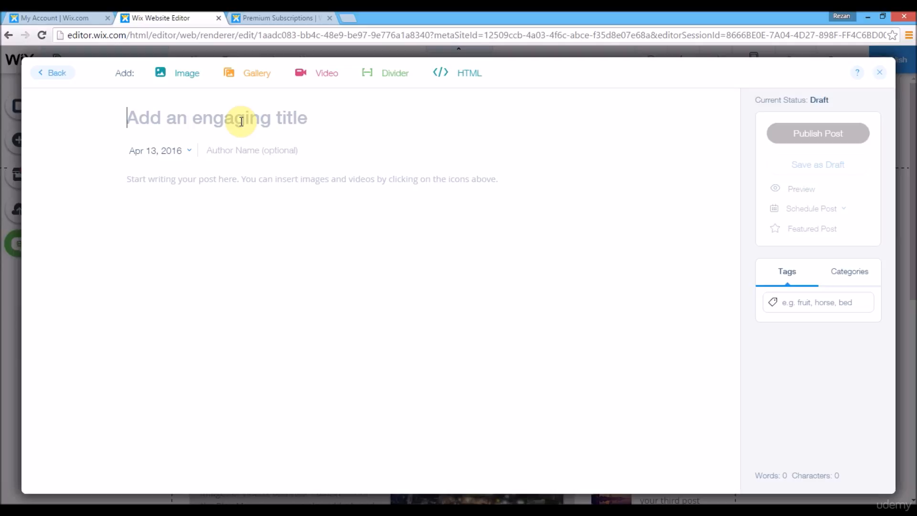
pyautogui.write('Test Title 1')
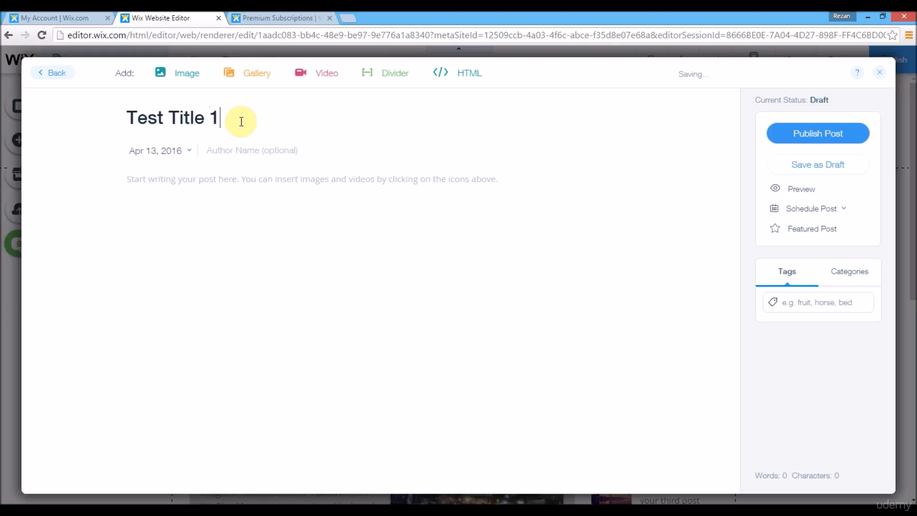
pyautogui.click(253, 178)
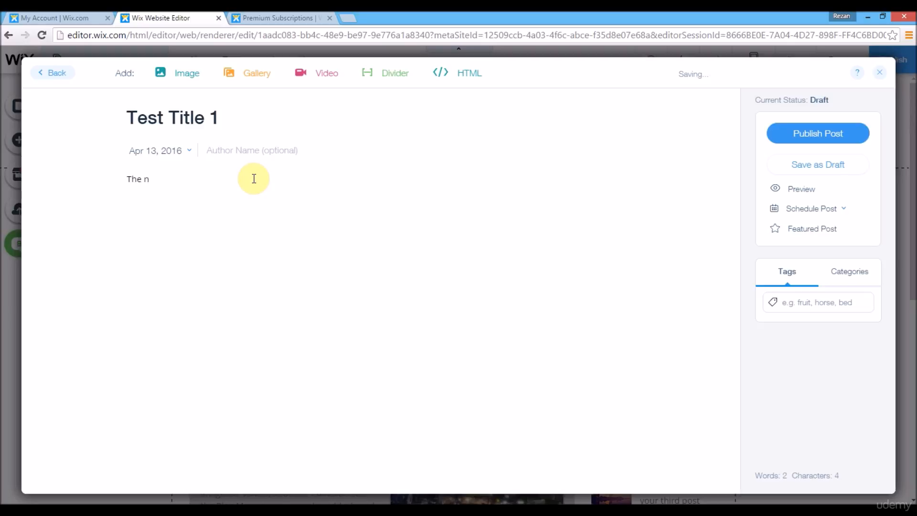
# Check the font list and extra formatting options for the body text, and shorten the text to "The".
pyautogui.moveTo(152, 179); pyautogui.dragTo(109, 177)
pyautogui.click(285, 209)
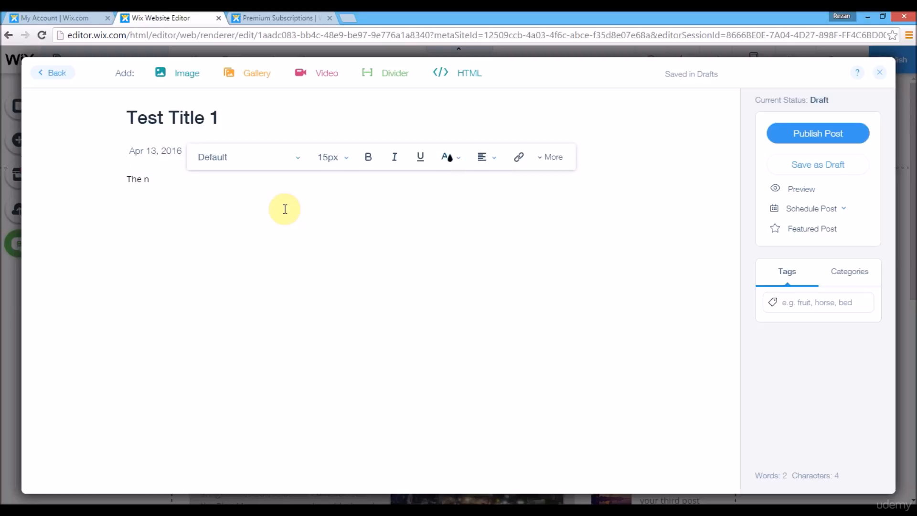
pyautogui.moveTo(172, 183); pyautogui.dragTo(117, 178)
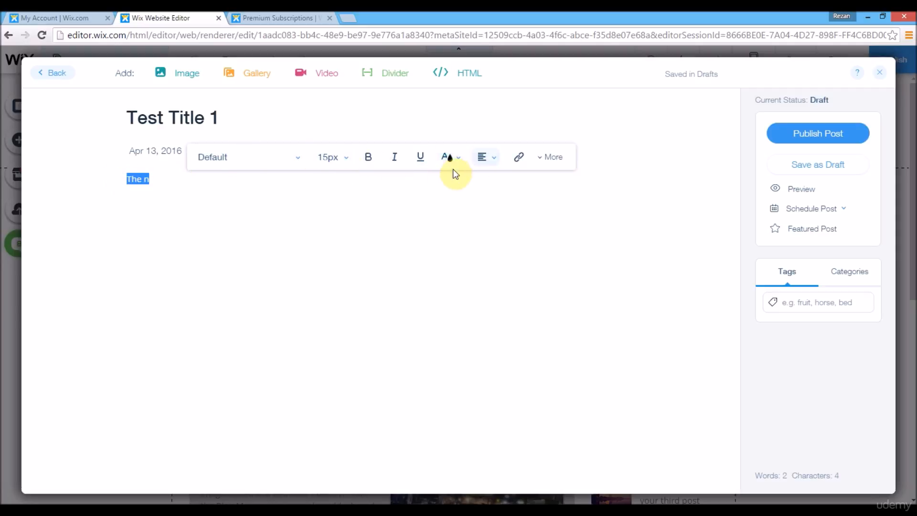
pyautogui.click(280, 165)
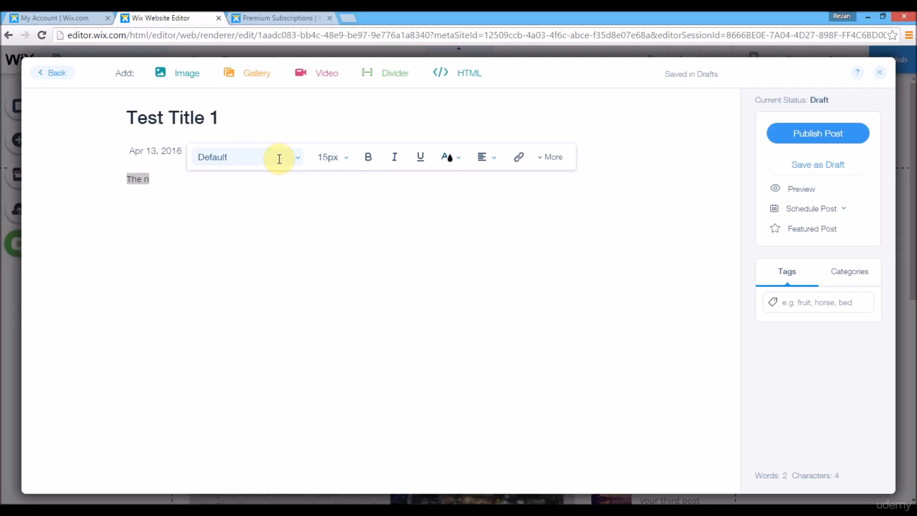
pyautogui.click(279, 159)
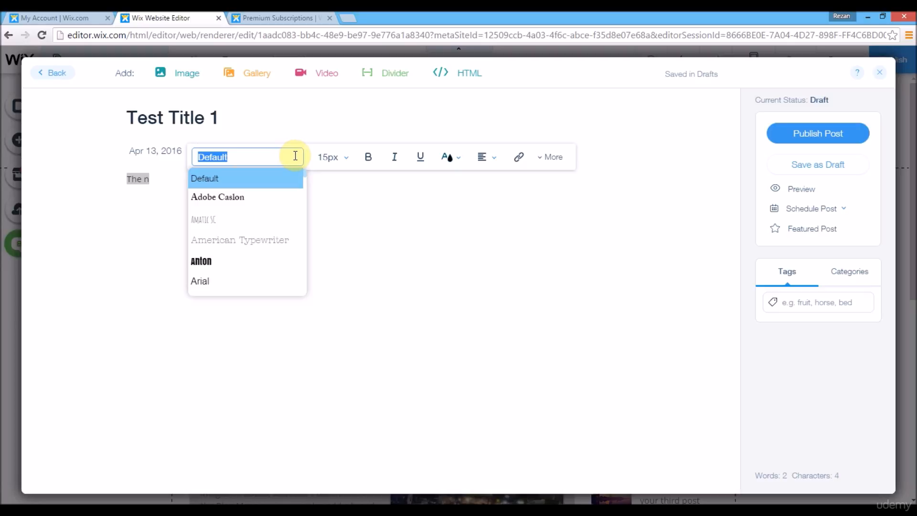
pyautogui.click(298, 156)
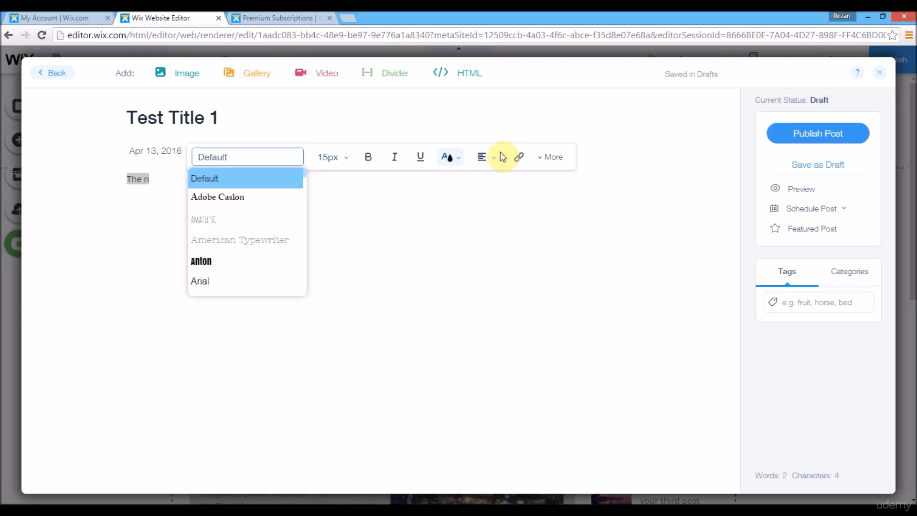
pyautogui.click(556, 159)
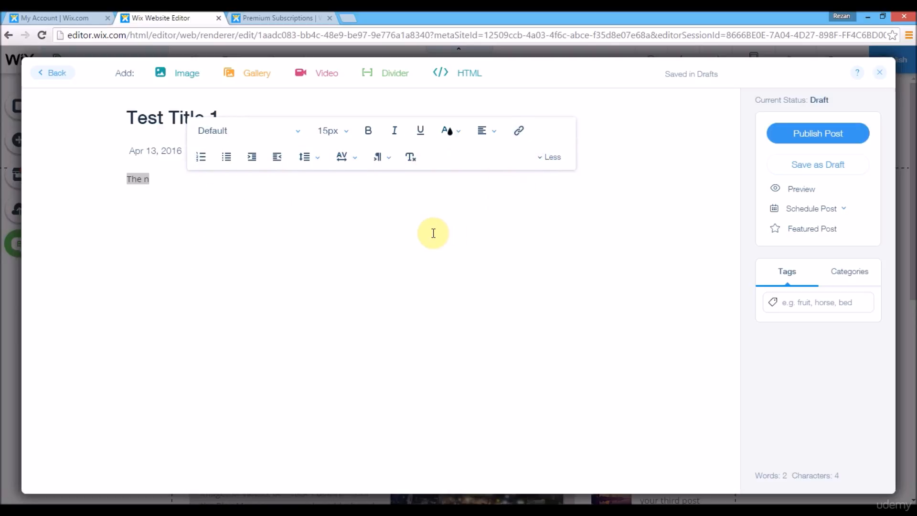
pyautogui.click(176, 183)
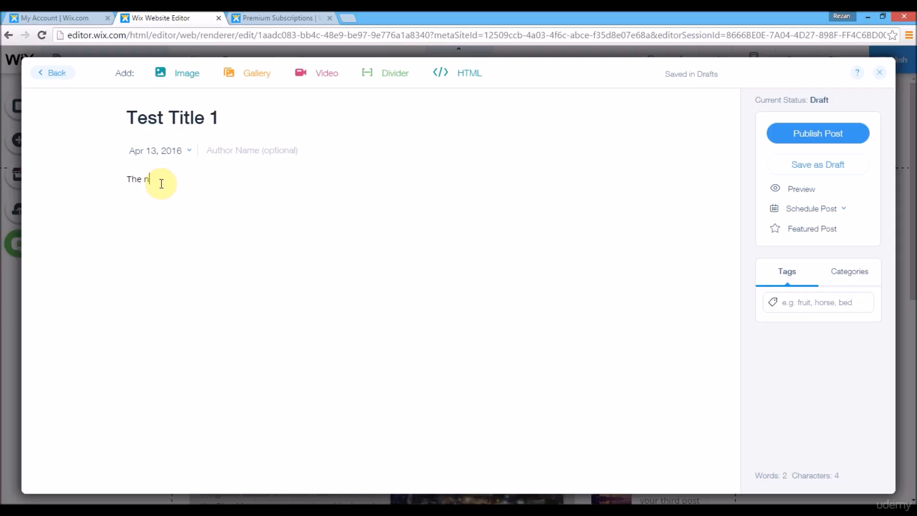
pyautogui.press('BackSpace')
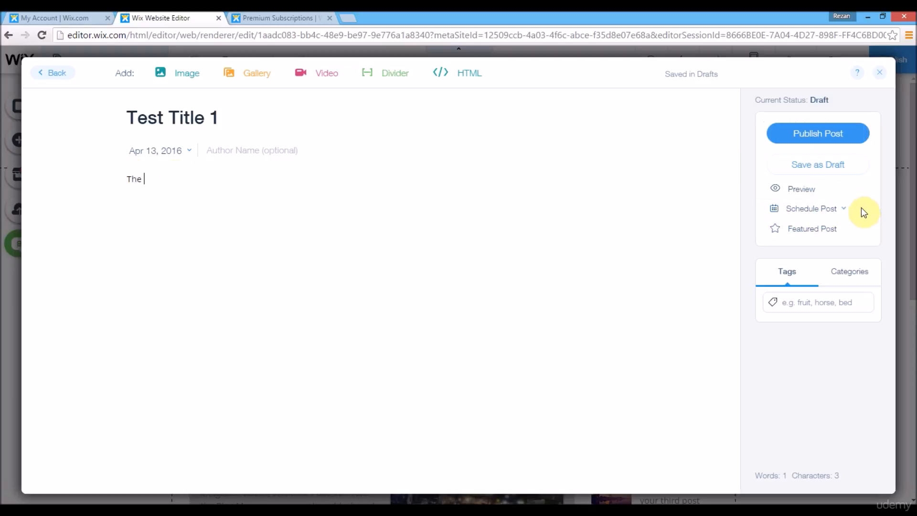
# Schedule the post for April 14, 2016 at 12:00 AM and remove that schedule again.
pyautogui.click(833, 216)
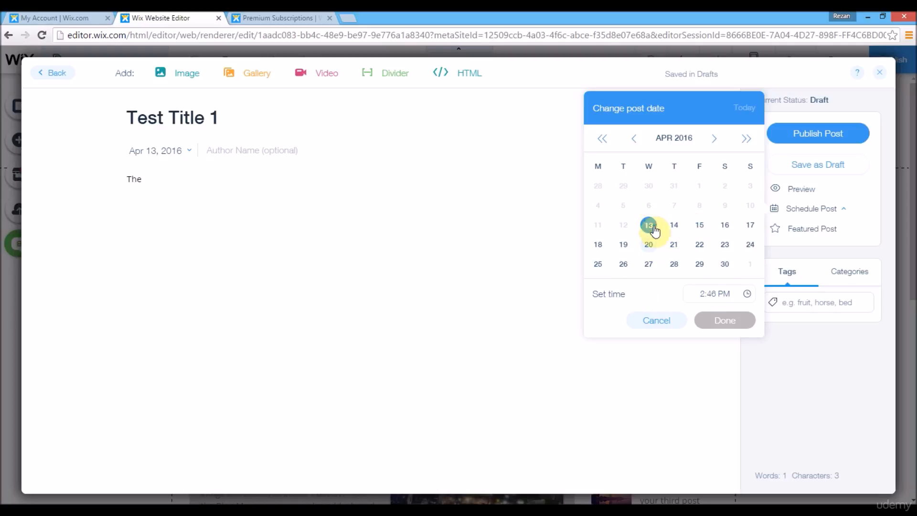
pyautogui.click(715, 140)
pyautogui.click(716, 144)
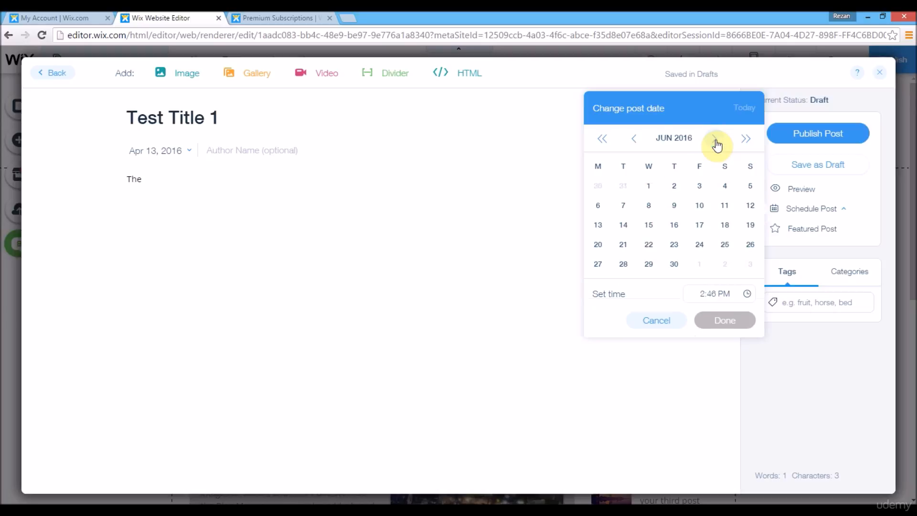
pyautogui.click(631, 141)
pyautogui.click(630, 141)
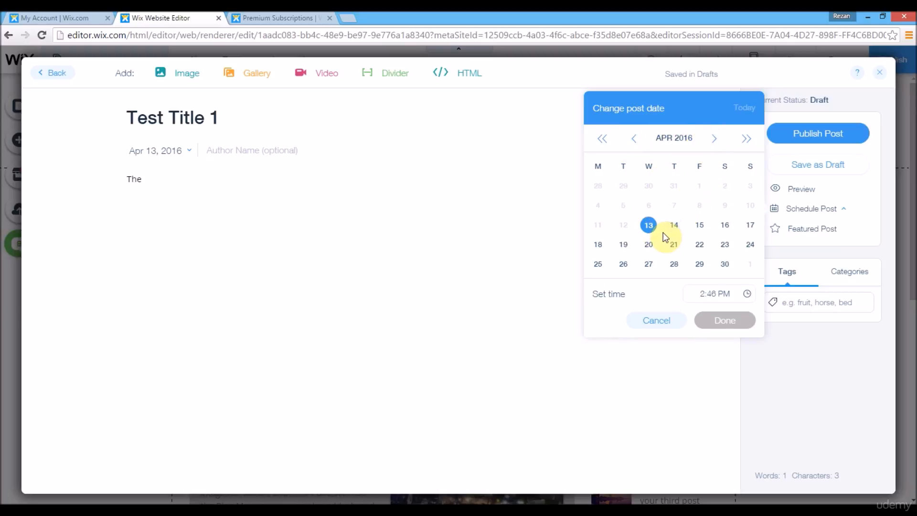
pyautogui.click(675, 226)
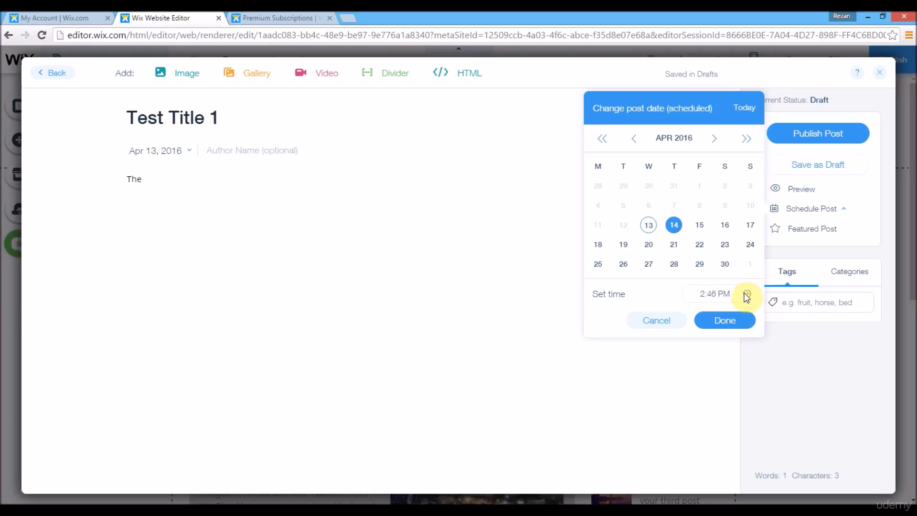
pyautogui.click(720, 293)
pyautogui.write('12:')
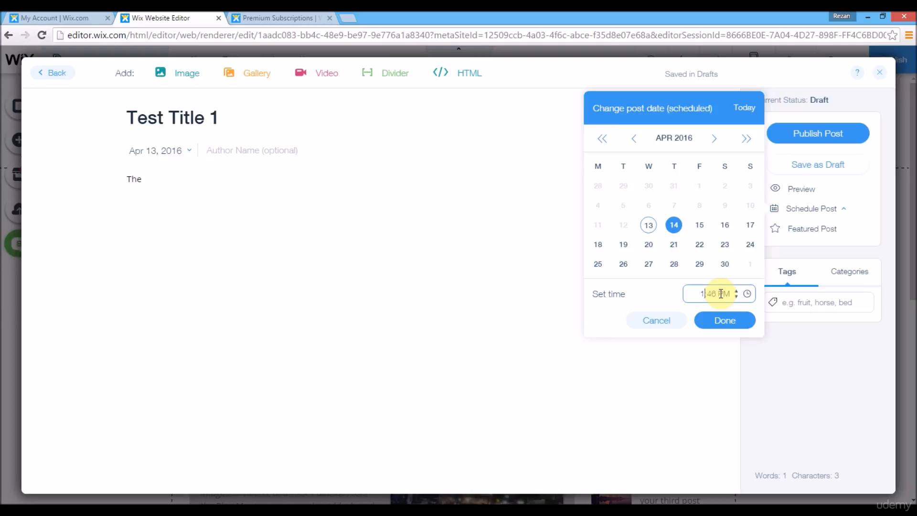
pyautogui.write('00')
pyautogui.click(736, 296)
pyautogui.click(688, 294)
pyautogui.click(620, 296)
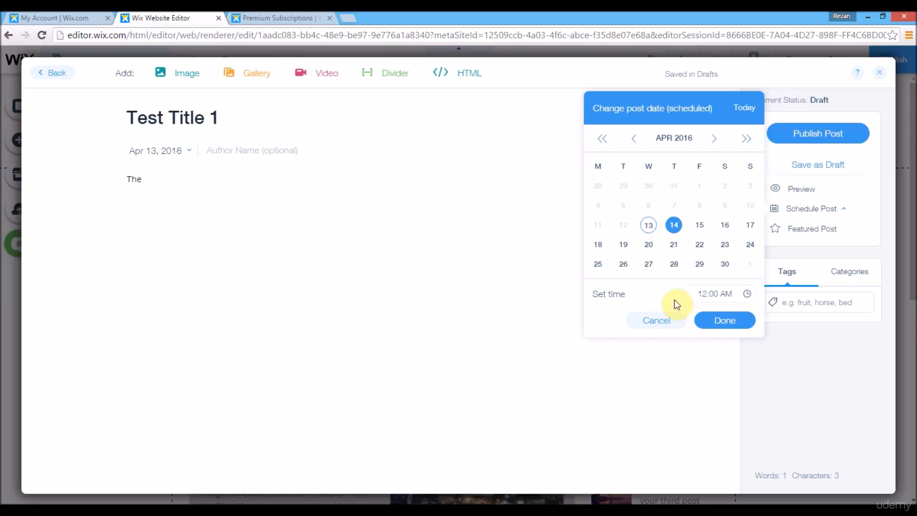
pyautogui.click(674, 230)
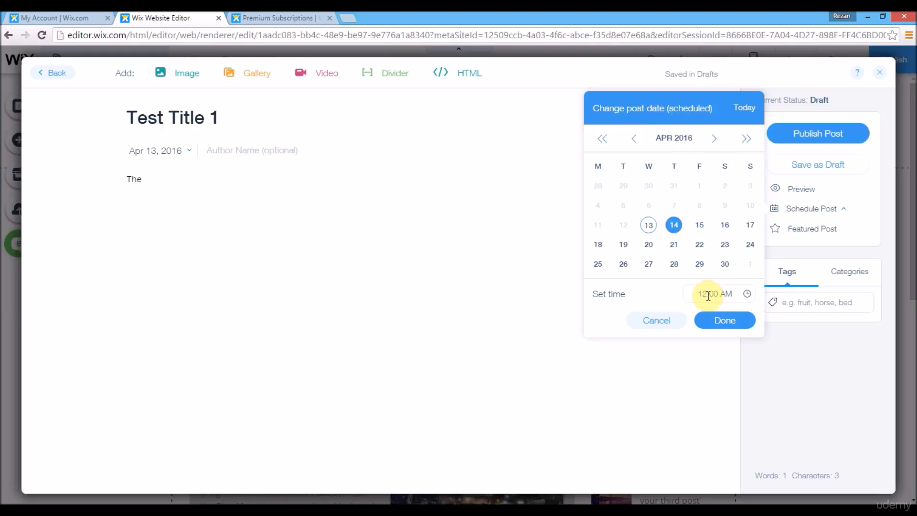
pyautogui.click(723, 322)
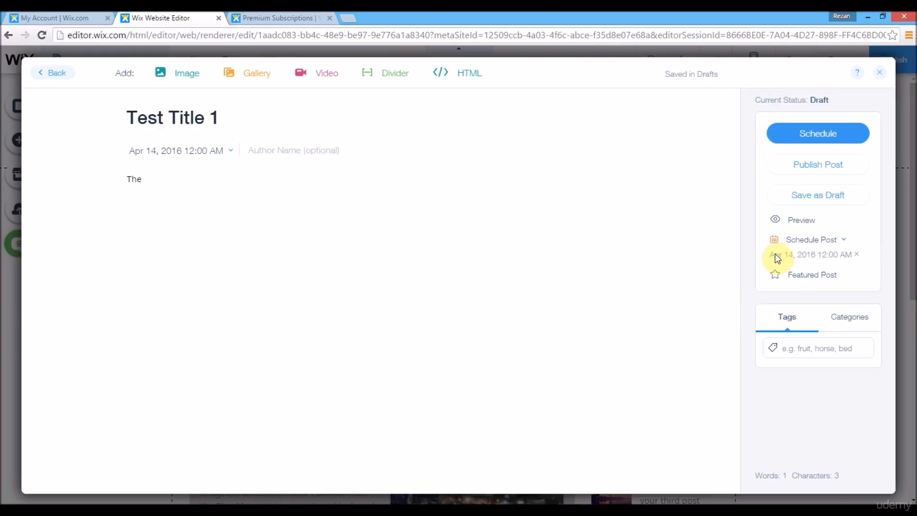
pyautogui.click(858, 255)
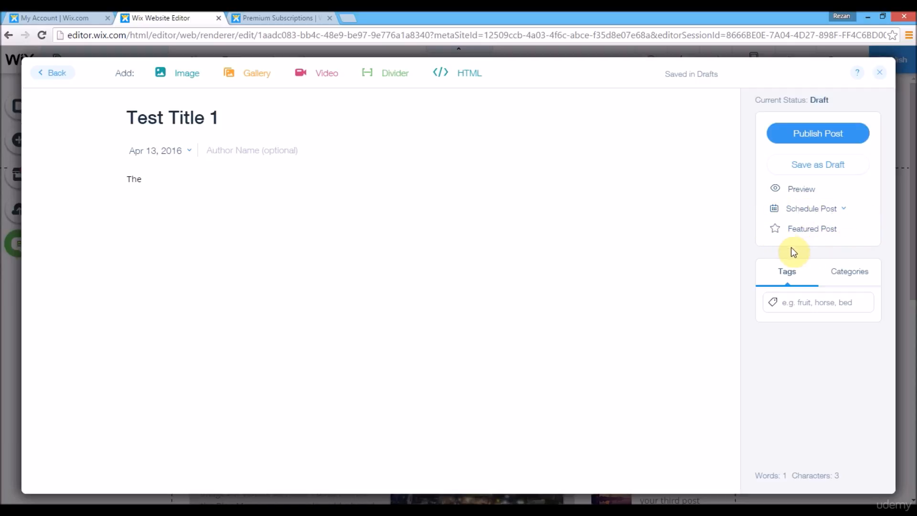
# Mark the post as featured and view its category options.
pyautogui.click(777, 234)
pyautogui.click(836, 282)
pyautogui.click(812, 283)
pyautogui.click(821, 283)
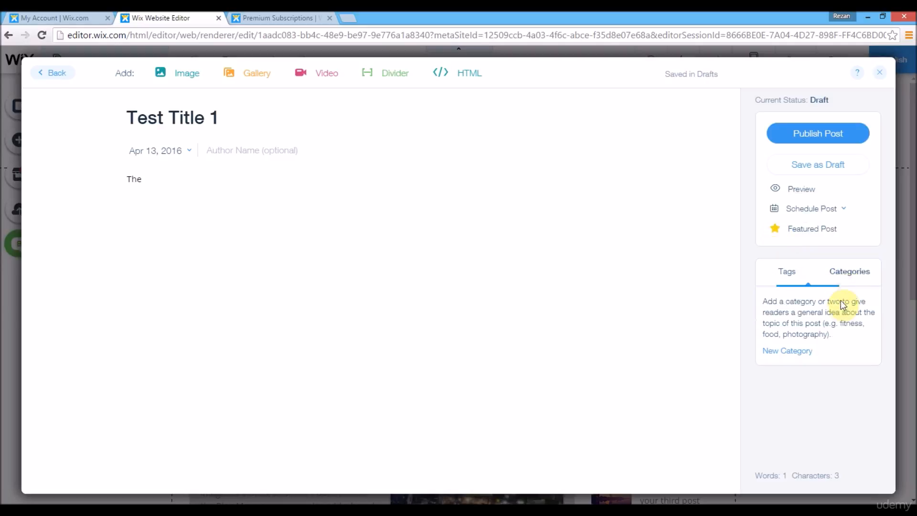
# Add the tags test, test1, test2 and basketball to the post.
pyautogui.click(788, 285)
pyautogui.click(808, 303)
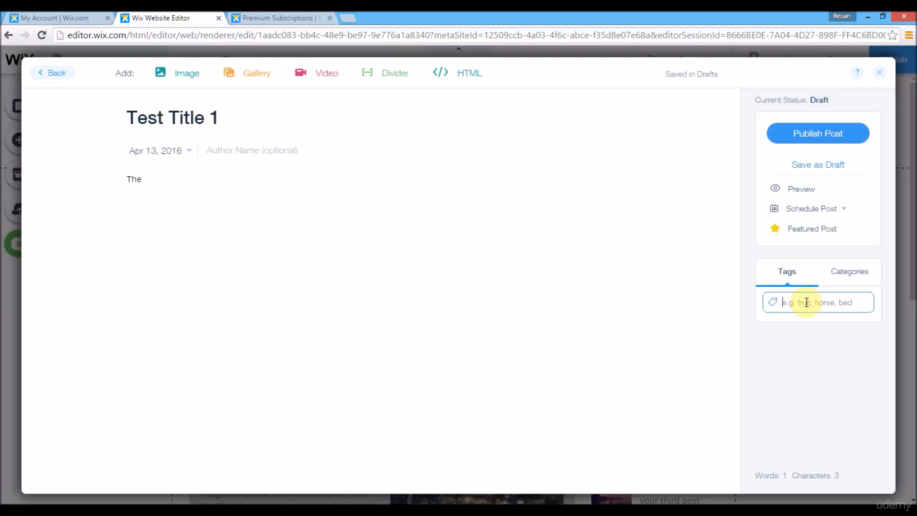
pyautogui.write('test')
pyautogui.press('Return')
pyautogui.write('test1')
pyautogui.press('Return')
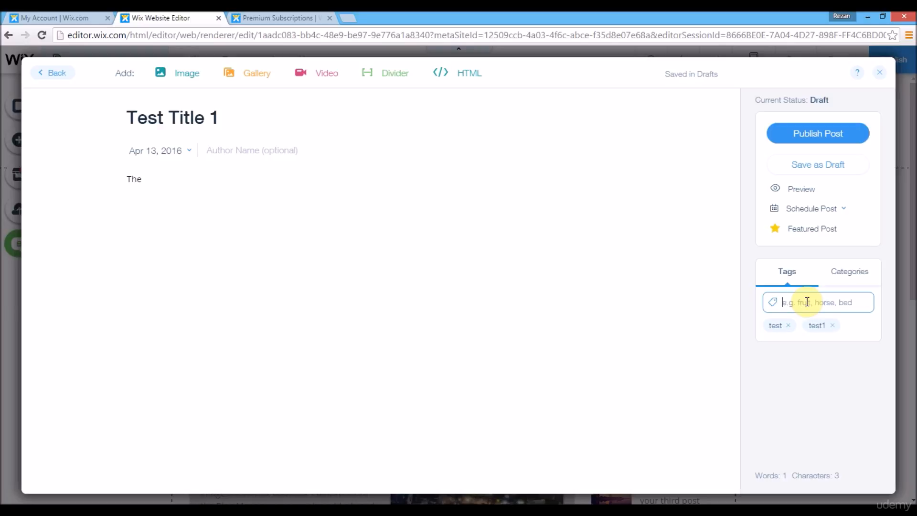
pyautogui.write('test2')
pyautogui.press('Return')
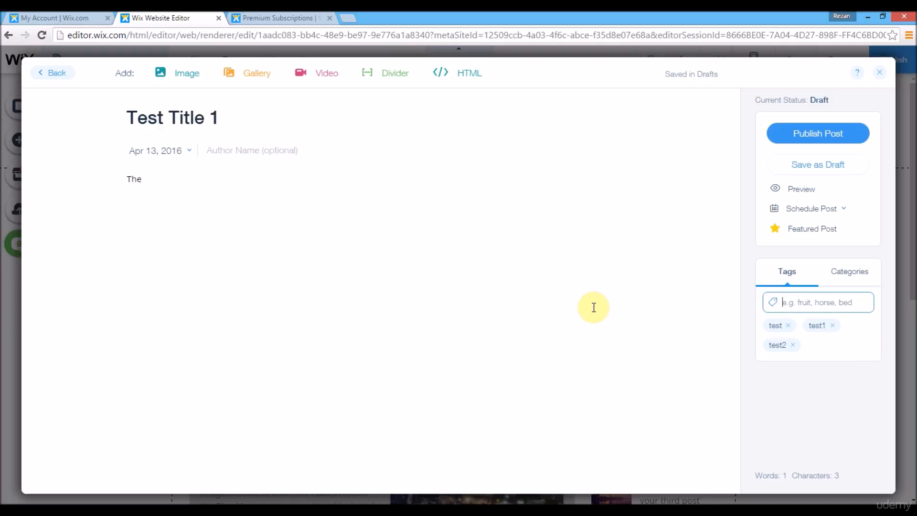
pyautogui.write('basketball')
pyautogui.press('Return')
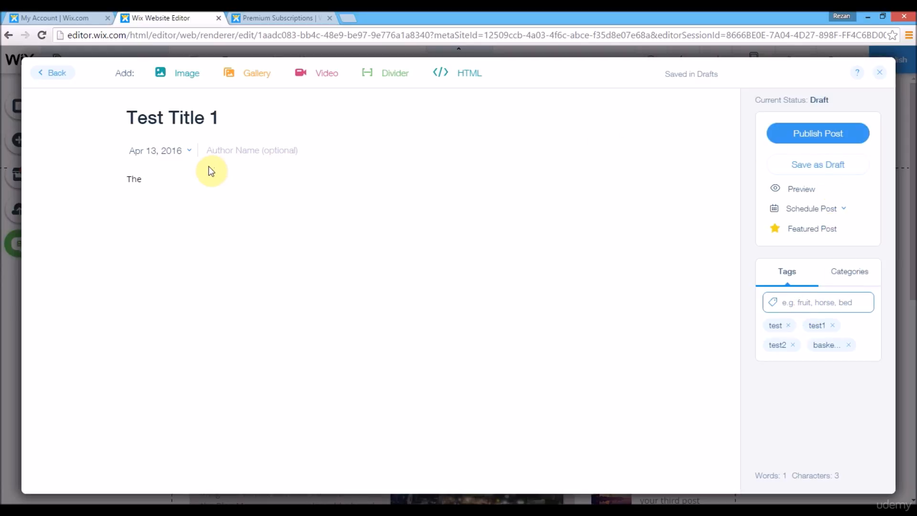
# Publish the post and close the blog management window and the Blog Manager.
pyautogui.click(814, 137)
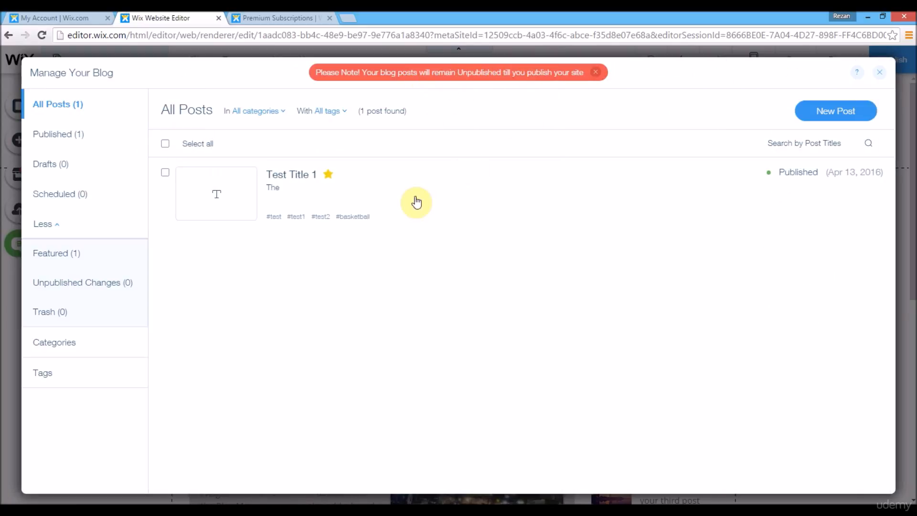
pyautogui.click(880, 74)
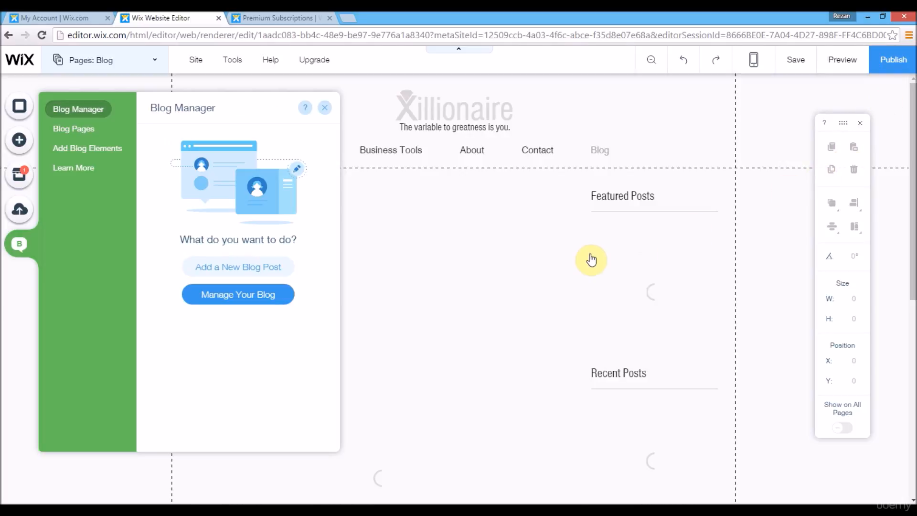
pyautogui.click(326, 114)
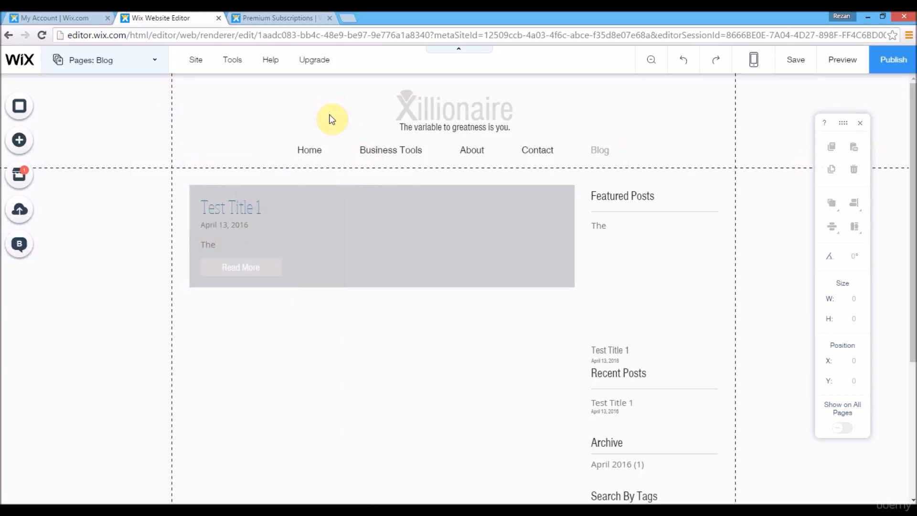
# Preview the Blog page, check the new post and sidebar, and filter the posts by the basketball tag.
pyautogui.click(841, 62)
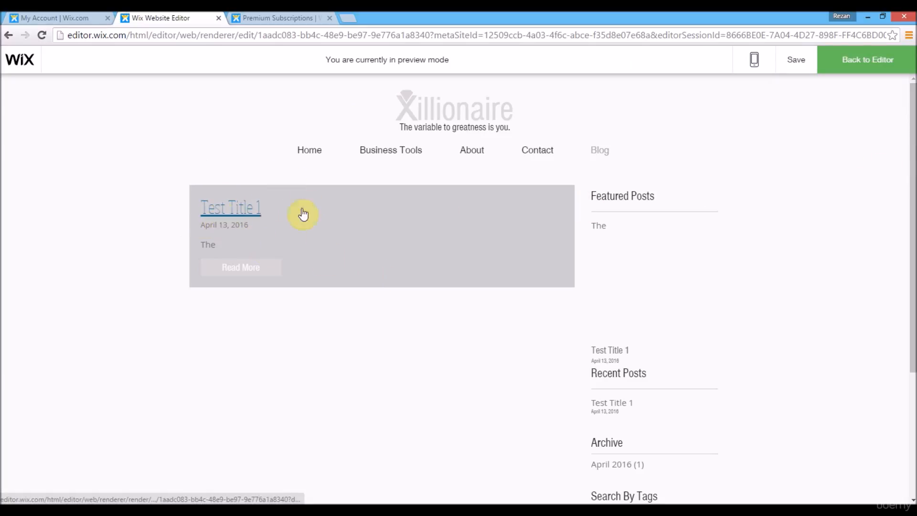
pyautogui.moveTo(908, 153); pyautogui.dragTo(911, 208)
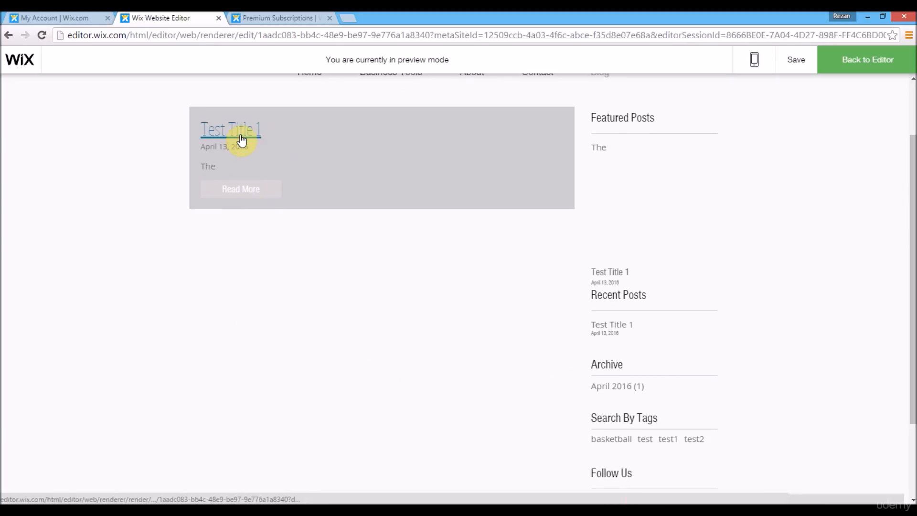
pyautogui.moveTo(910, 195); pyautogui.dragTo(911, 232)
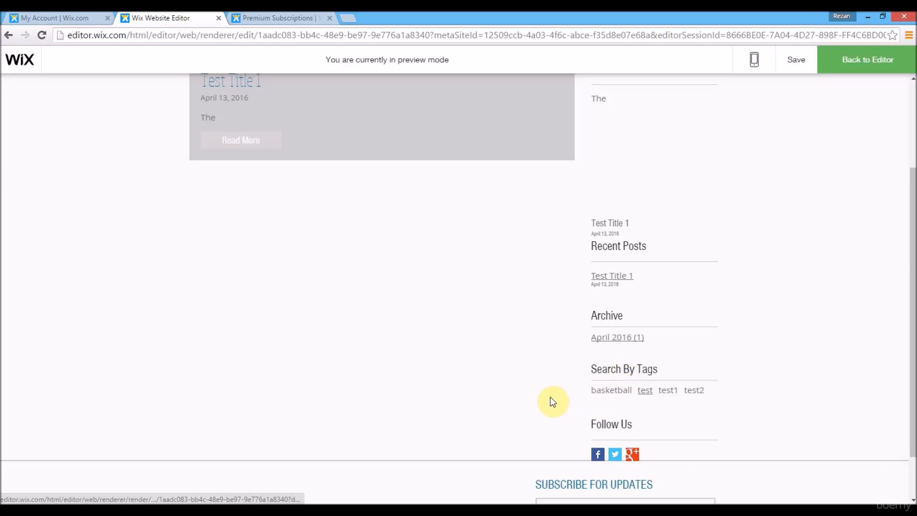
pyautogui.click(607, 391)
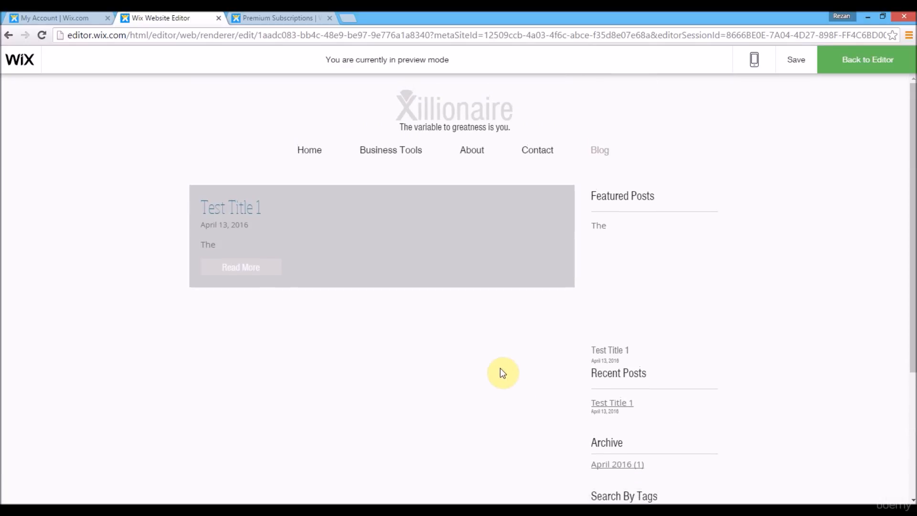
# Review the previewed Blog page from the post feed down to the sidebar tags and footer, and return to the editor.
pyautogui.moveTo(911, 249); pyautogui.dragTo(911, 342)
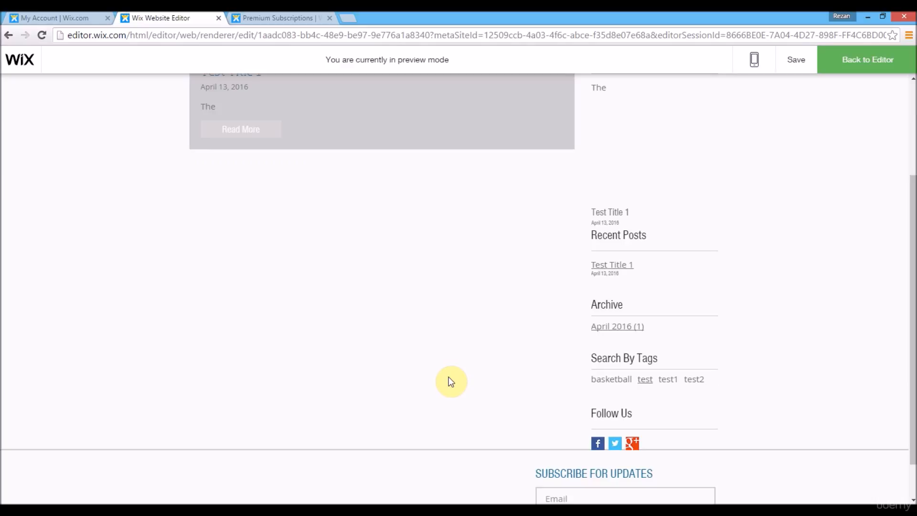
pyautogui.moveTo(912, 373); pyautogui.dragTo(911, 408)
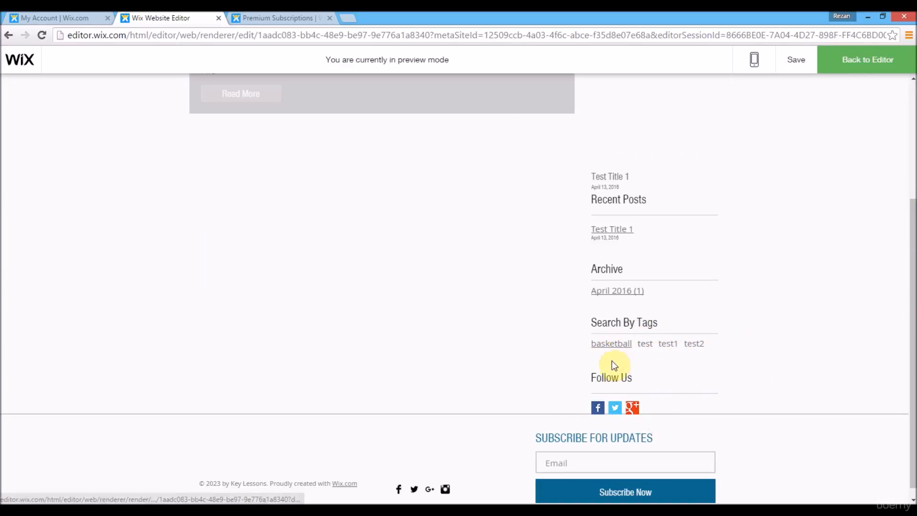
pyautogui.moveTo(912, 363); pyautogui.dragTo(911, 245)
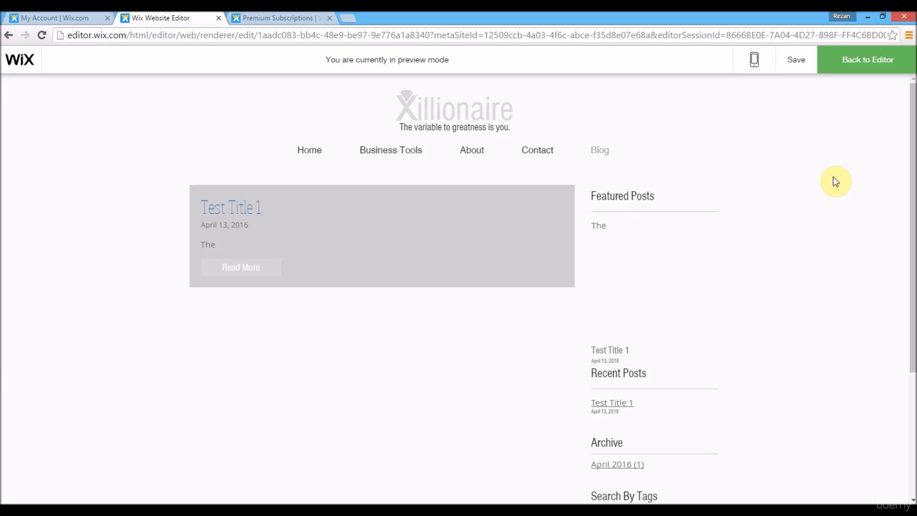
pyautogui.moveTo(911, 245); pyautogui.dragTo(859, 352)
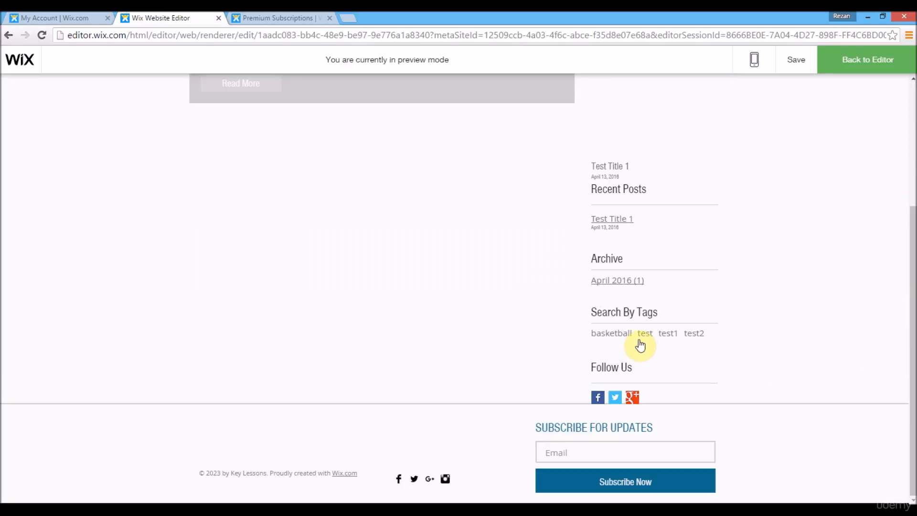
pyautogui.moveTo(911, 323); pyautogui.dragTo(860, 83)
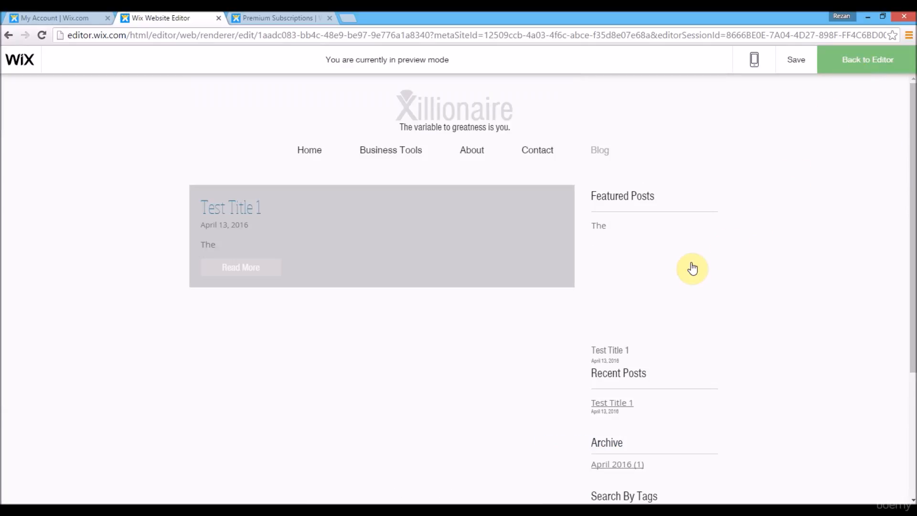
pyautogui.hotkey('ctrl', 'shift', 'p')
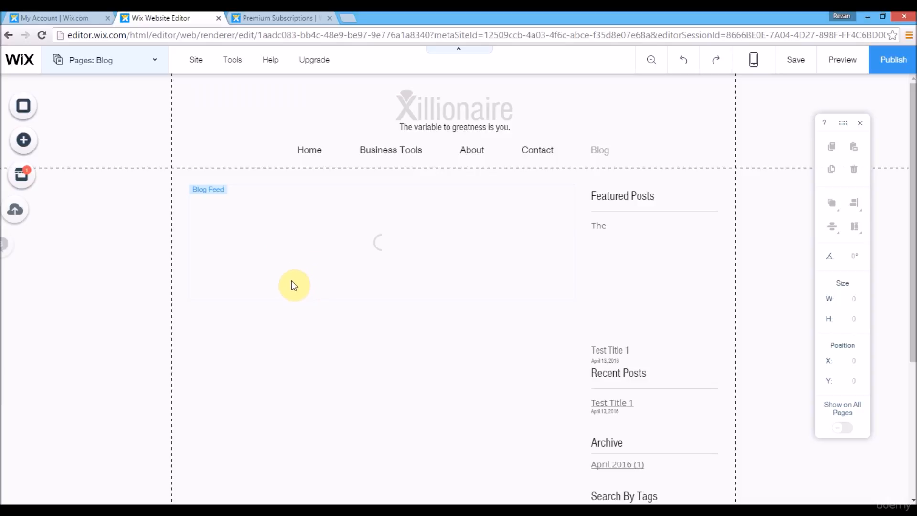
# View the blank new-post form from the Blog Manager, and close both the form and the Blog Manager.
pyautogui.click(251, 225)
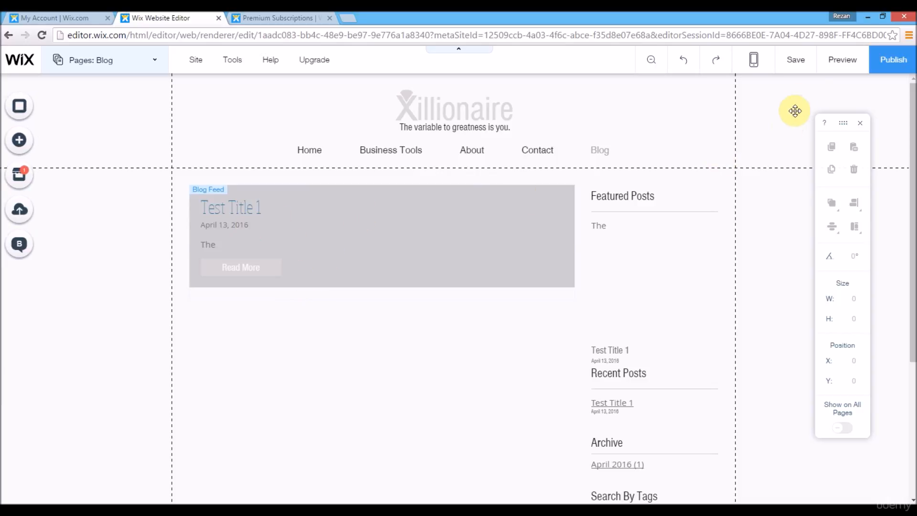
pyautogui.click(19, 245)
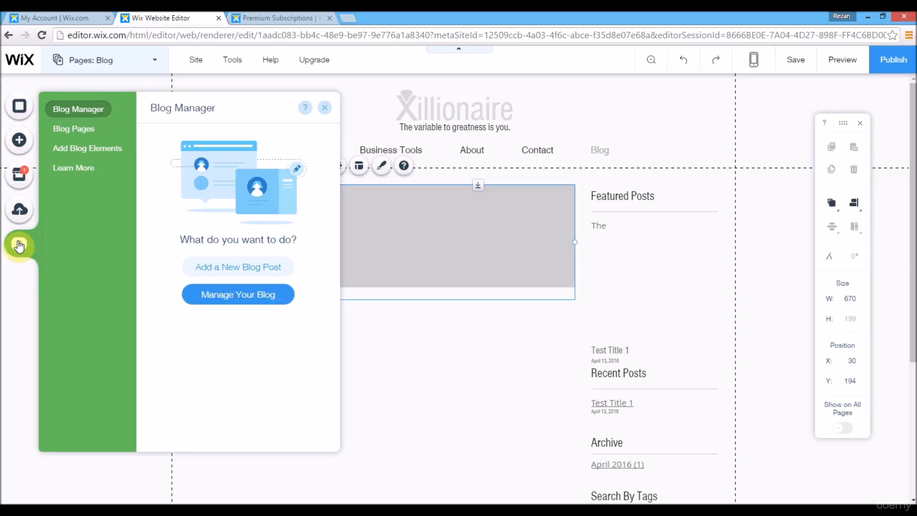
pyautogui.click(252, 276)
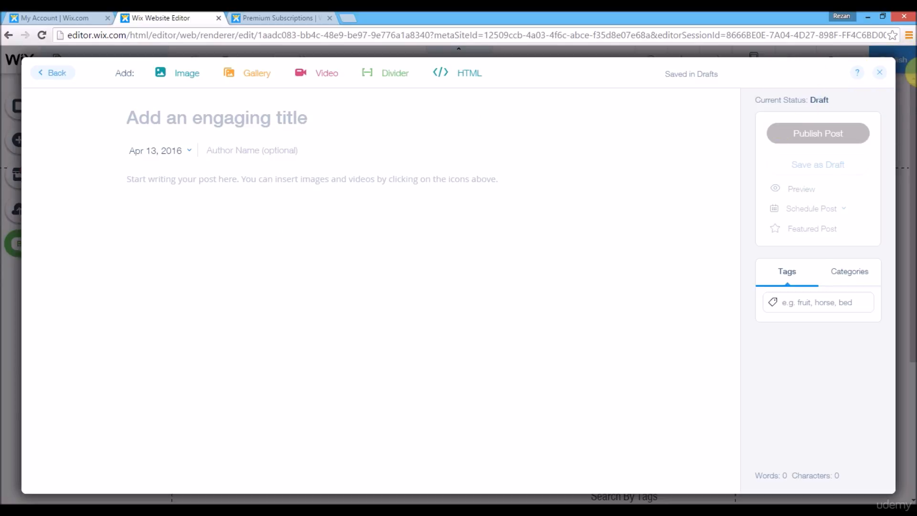
pyautogui.click(912, 75)
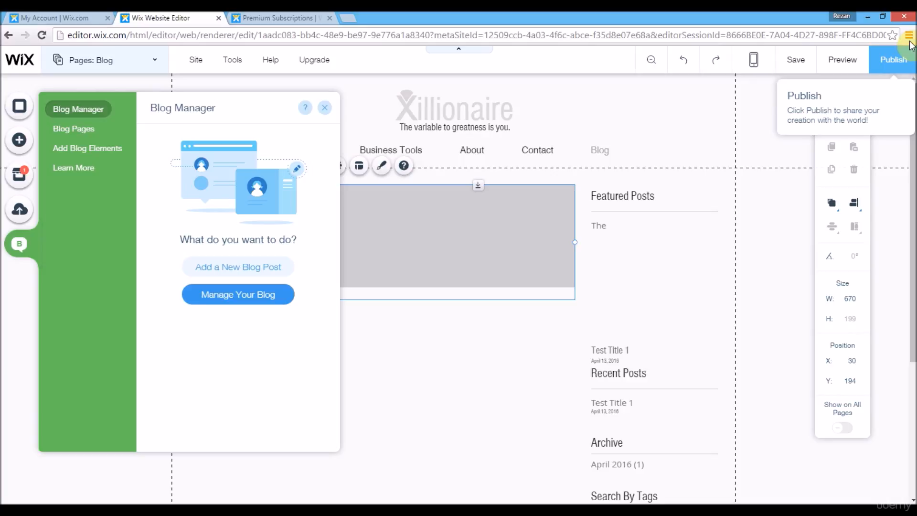
pyautogui.click(325, 111)
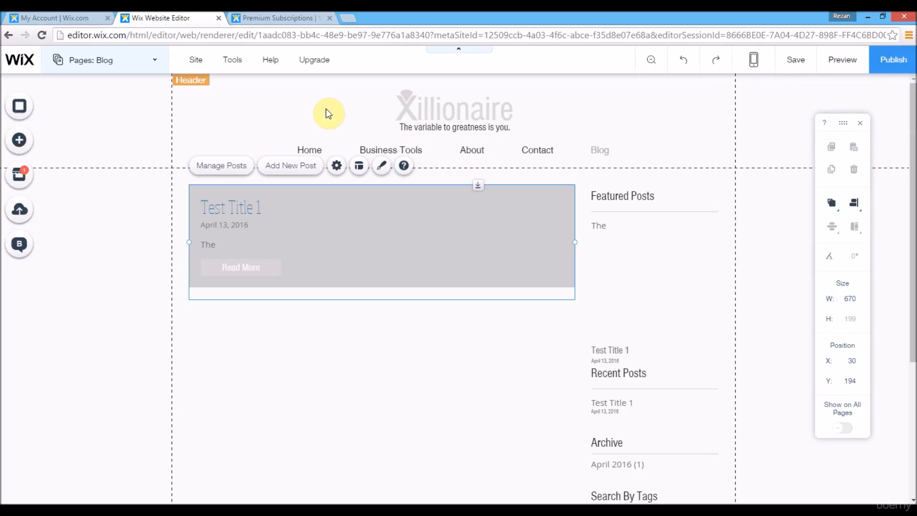